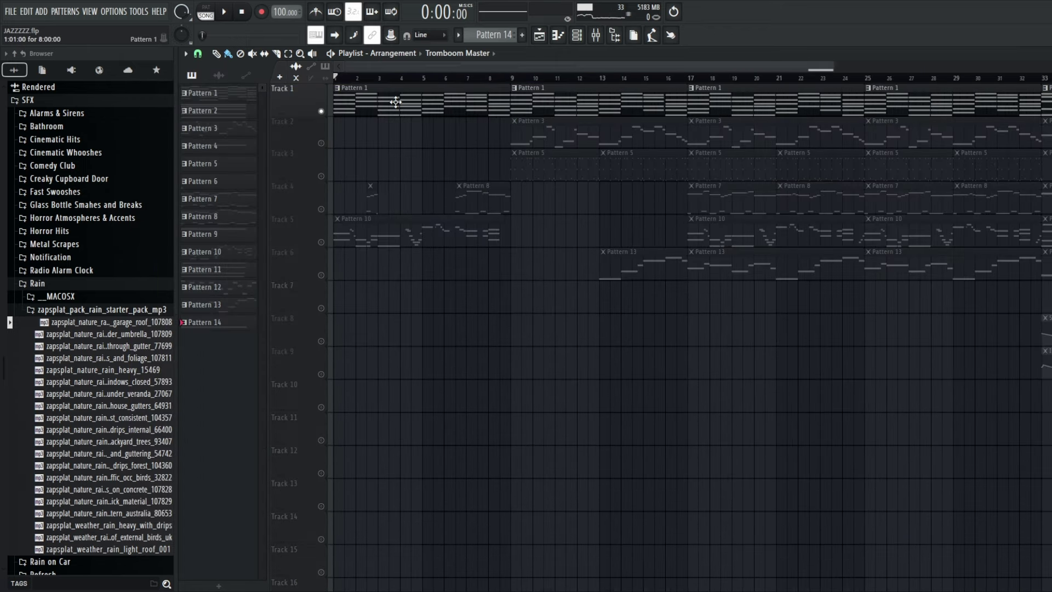
# - Open the Pattern 1 clip on Track 1 in the piano roll and play its piano chords
pyautogui.doubleClick(395, 102)
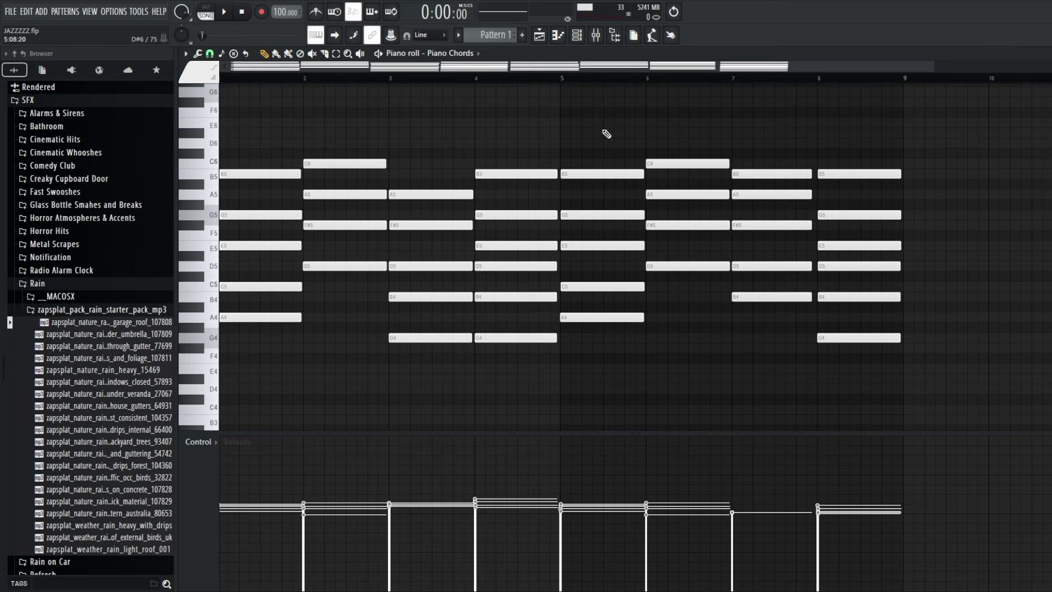
pyautogui.press('space')
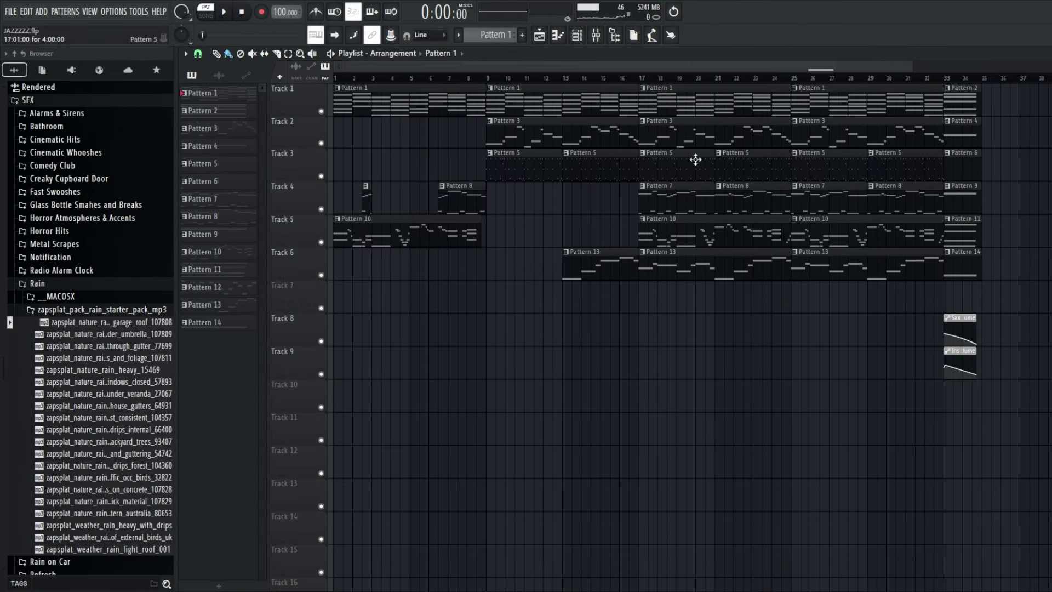
# - Solo Track 2, place the playhead at bar 9, and open its Pattern 3 clip in the piano roll
pyautogui.keyDown('ctrl'); pyautogui.click(321, 143); pyautogui.keyUp('ctrl')
pyautogui.click(487, 77)
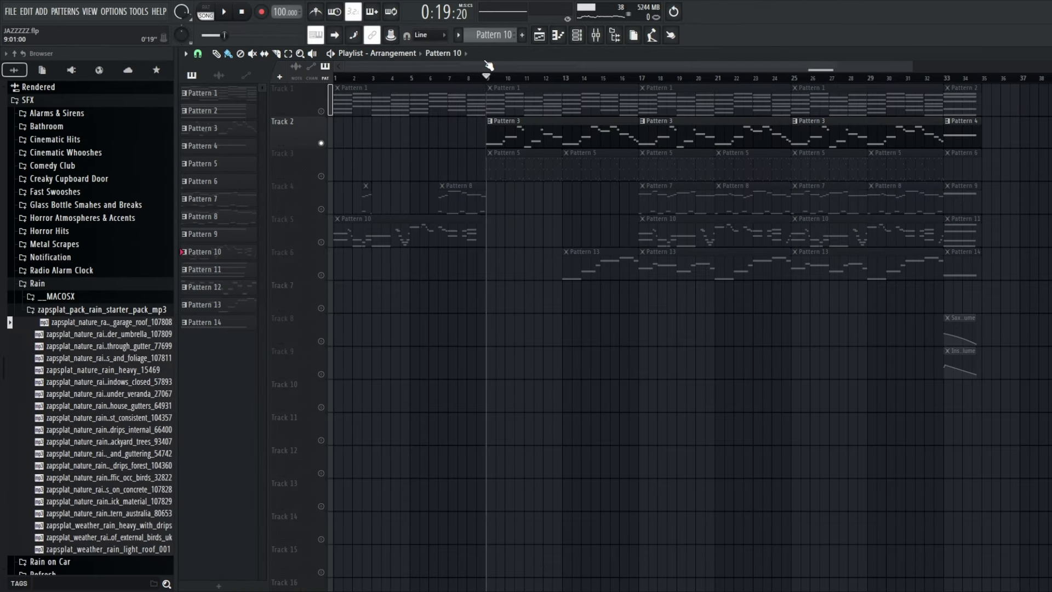
pyautogui.moveTo(491, 88); pyautogui.dragTo(633, 127)
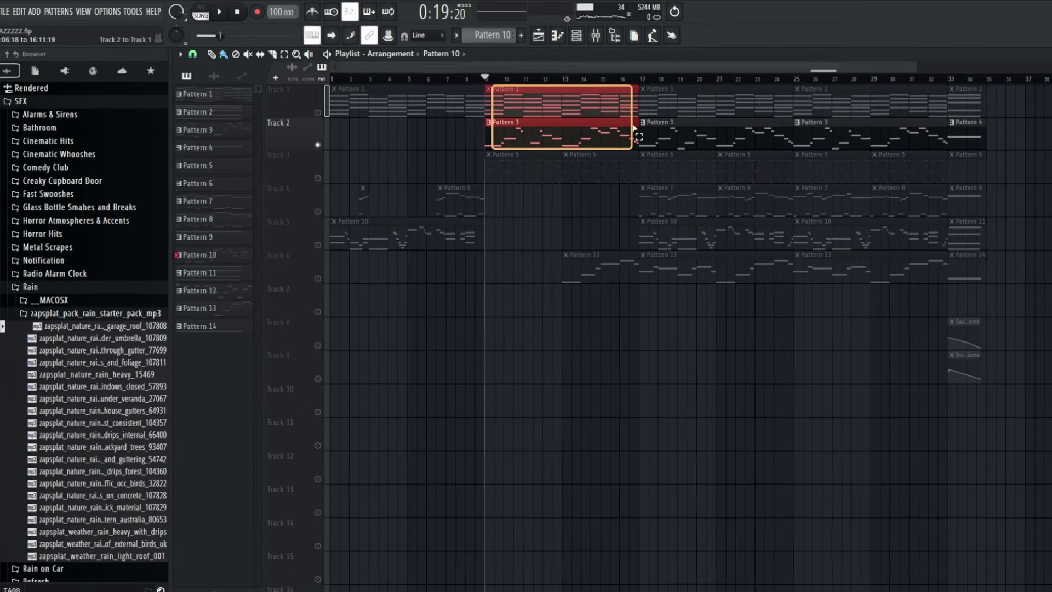
pyautogui.hotkey('ctrl', 'd')
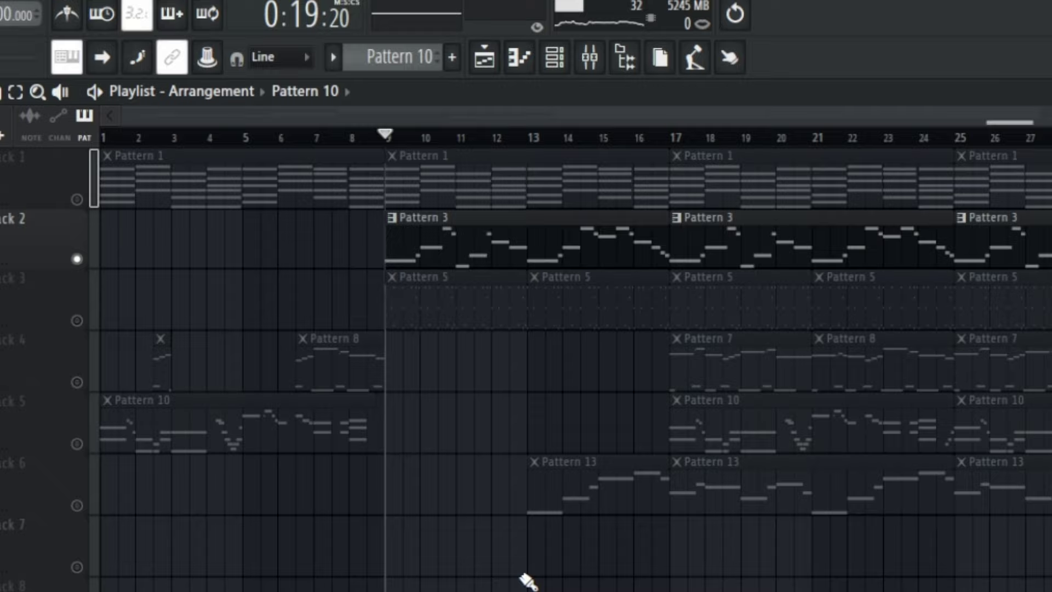
pyautogui.doubleClick(517, 253)
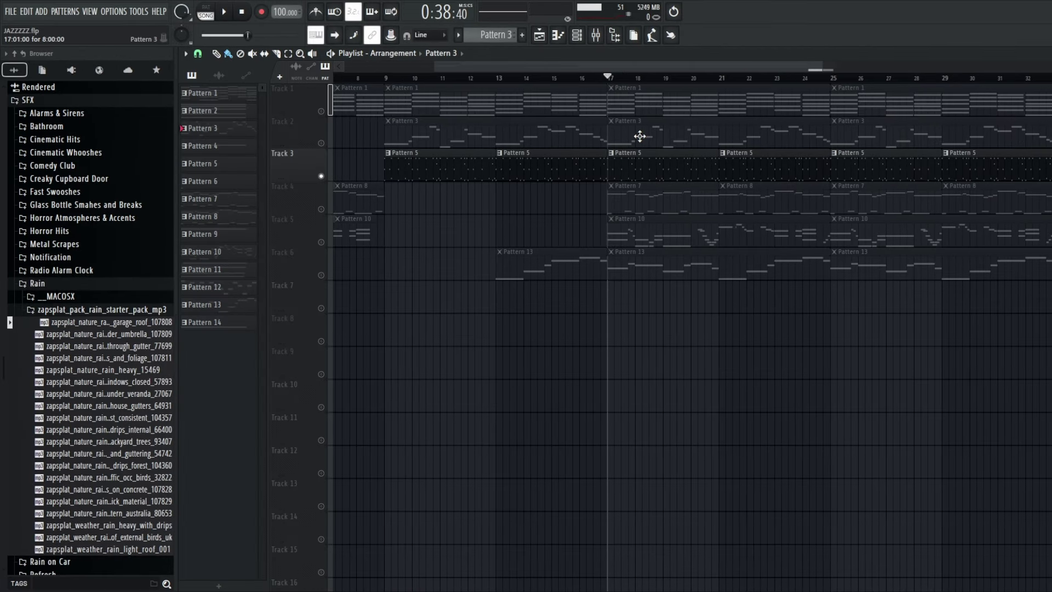
# - Open the Pattern 5 clip on Track 3 to inspect it, and stop the song playback
pyautogui.doubleClick(639, 157)
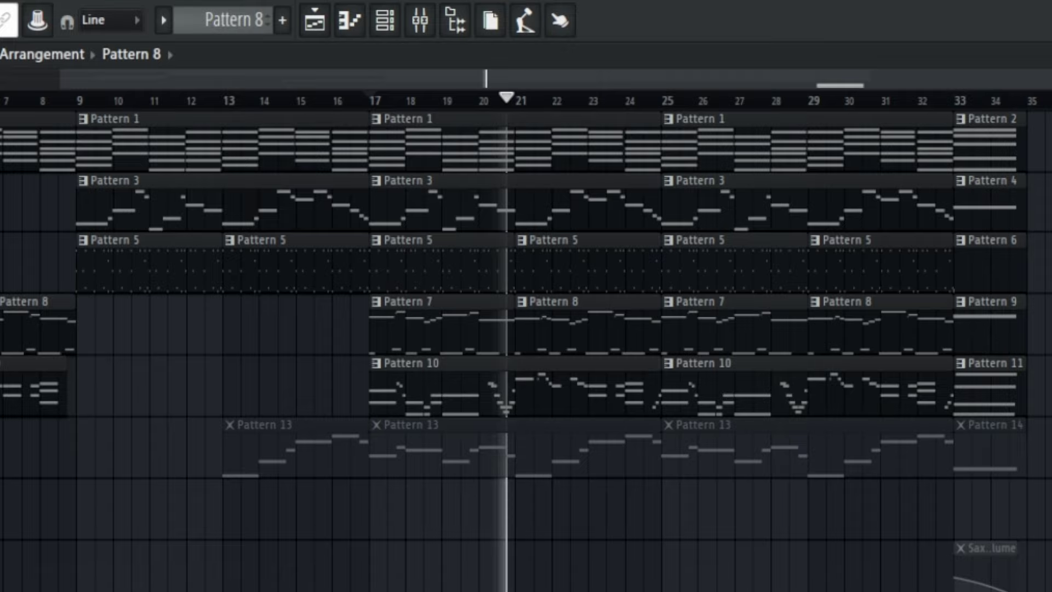
pyautogui.press('space')
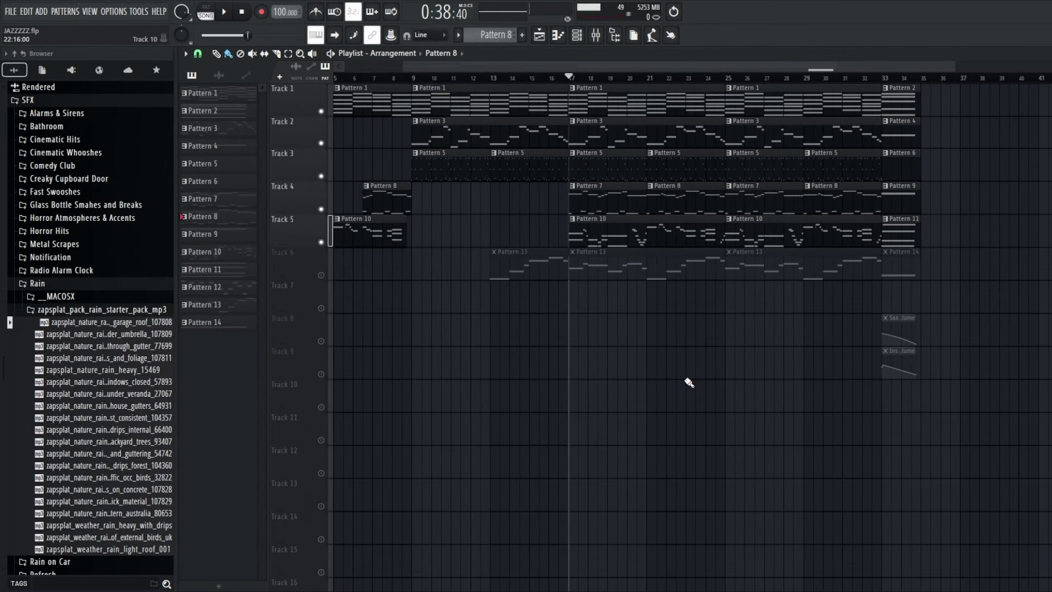
# - Solo Track 6 and play its Pattern 13 sax part in the piano roll, returning to the playlist when done
pyautogui.rightClick(321, 275)
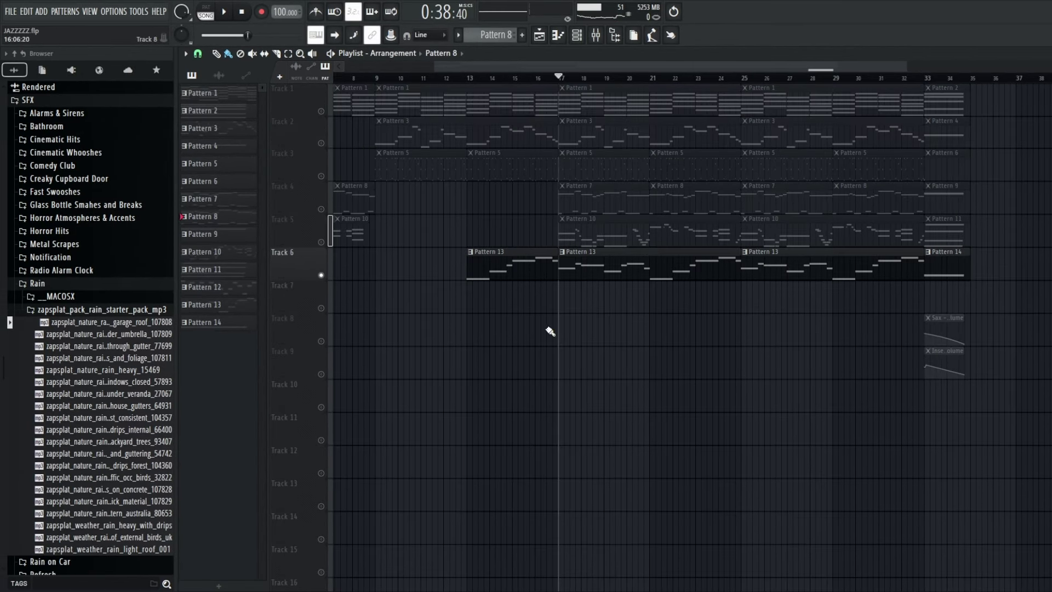
pyautogui.moveTo(608, 346); pyautogui.dragTo(642, 348)
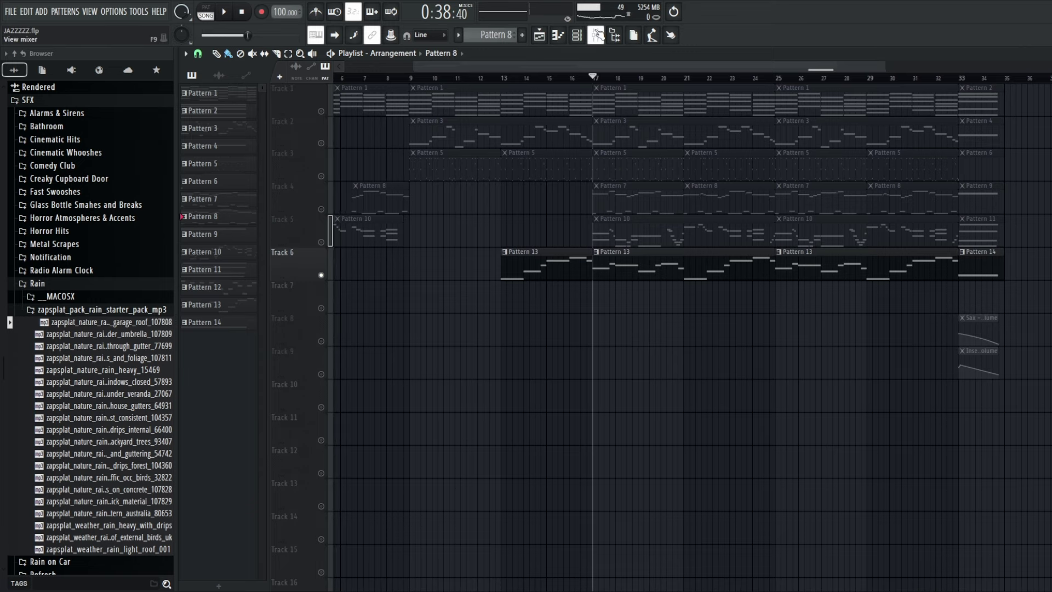
pyautogui.click(596, 35)
pyautogui.click(596, 34)
pyautogui.press('space')
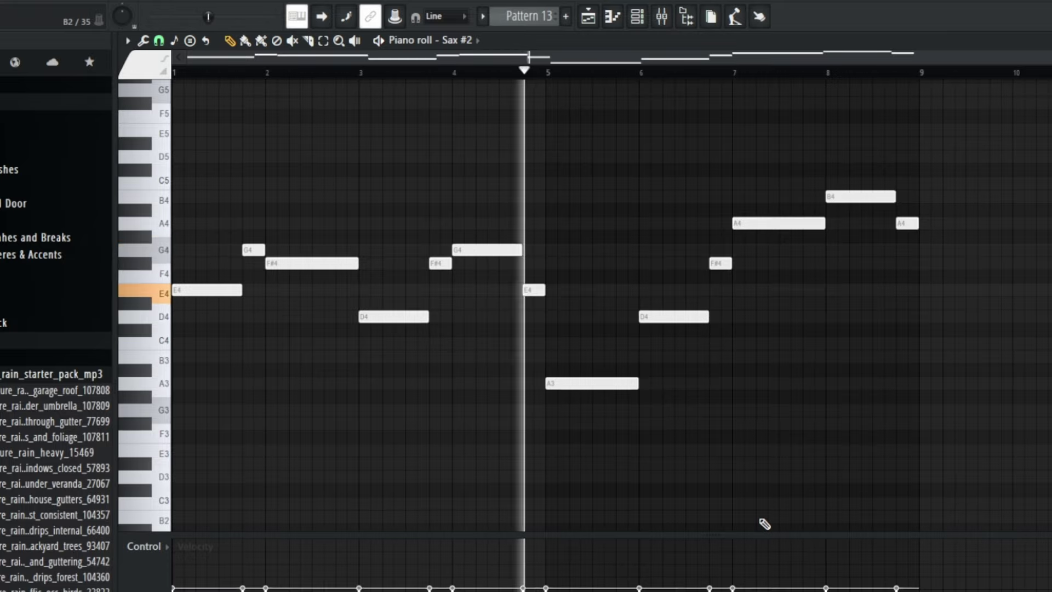
pyautogui.press('space')
pyautogui.press('F5')
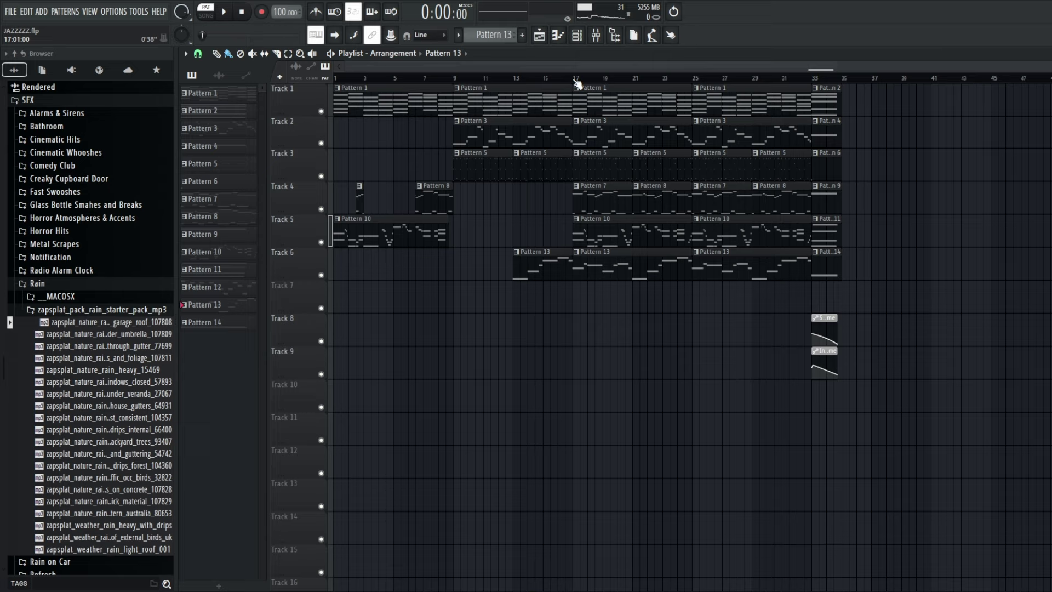
# - Point out the rows of clips on Tracks 1 to 3, selecting the Pattern 1 clips on Track 1
pyautogui.moveTo(476, 102); pyautogui.dragTo(739, 104)
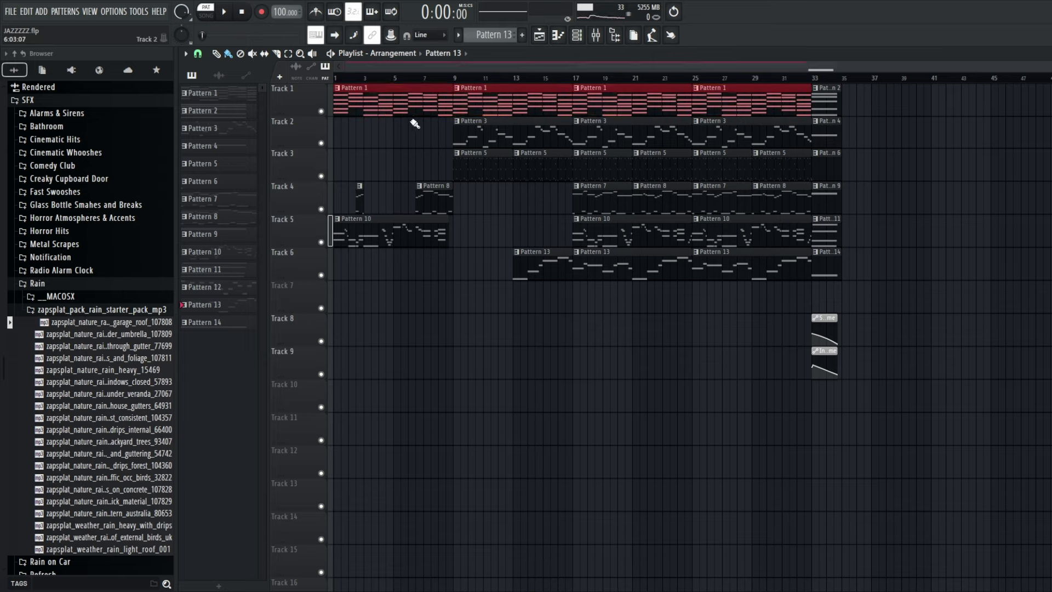
pyautogui.moveTo(356, 137); pyautogui.dragTo(680, 130)
pyautogui.moveTo(413, 179); pyautogui.dragTo(701, 177)
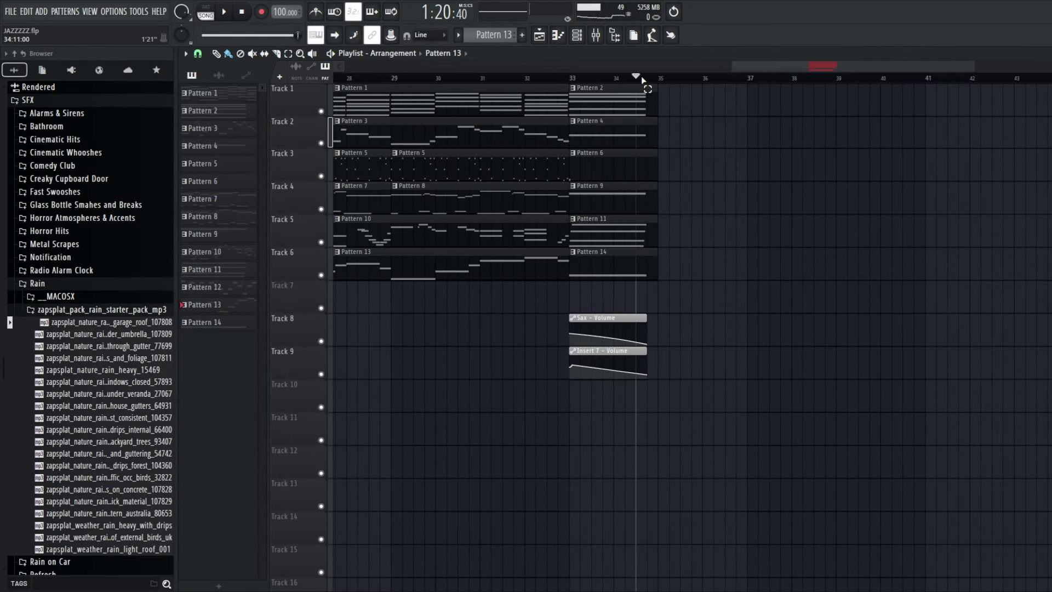
# - Select the Sax - Volume automation clip on Track 8 and check the sax channel in the mixer
pyautogui.moveTo(735, 435); pyautogui.dragTo(542, 358)
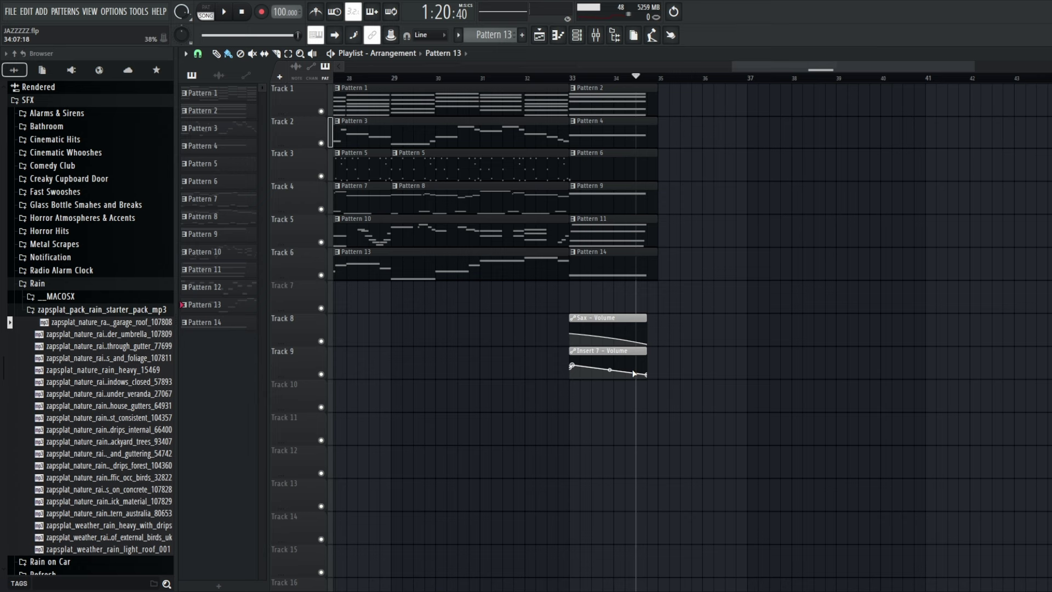
pyautogui.click(633, 320)
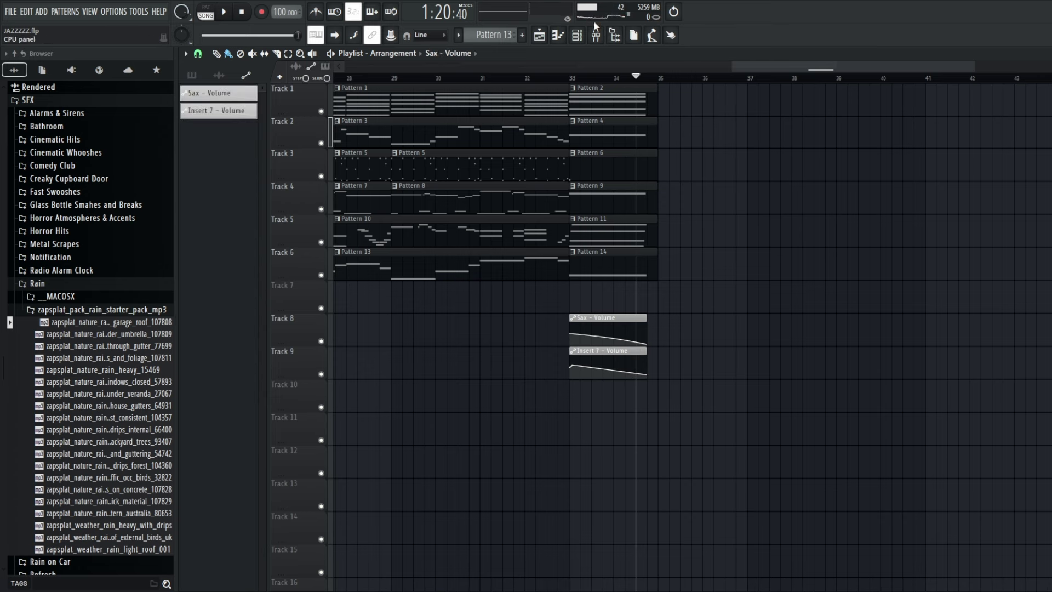
pyautogui.click(595, 35)
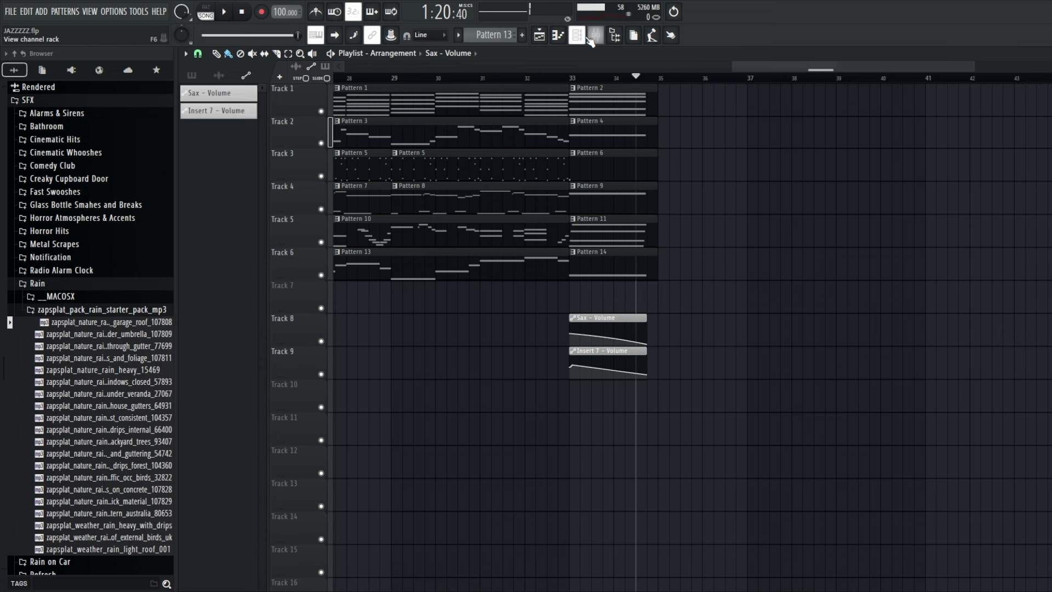
pyautogui.click(592, 37)
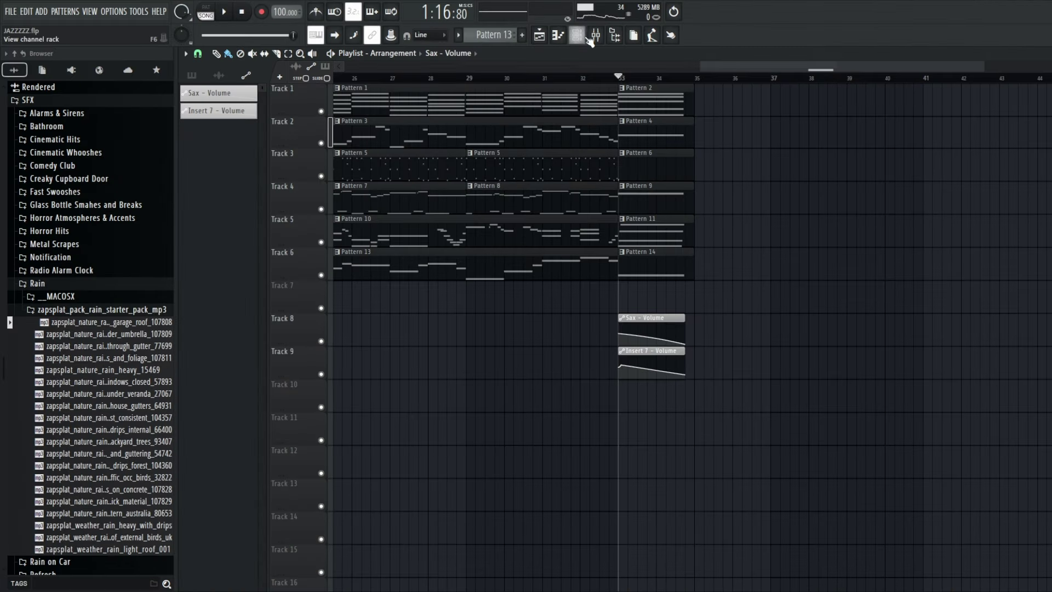
pyautogui.press('F9')
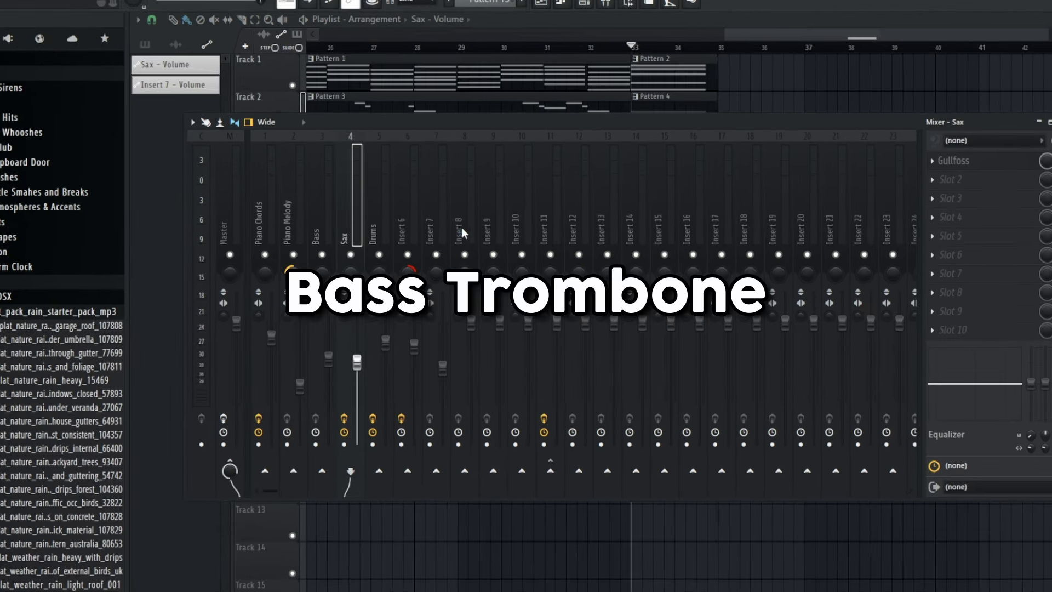
pyautogui.press('F9')
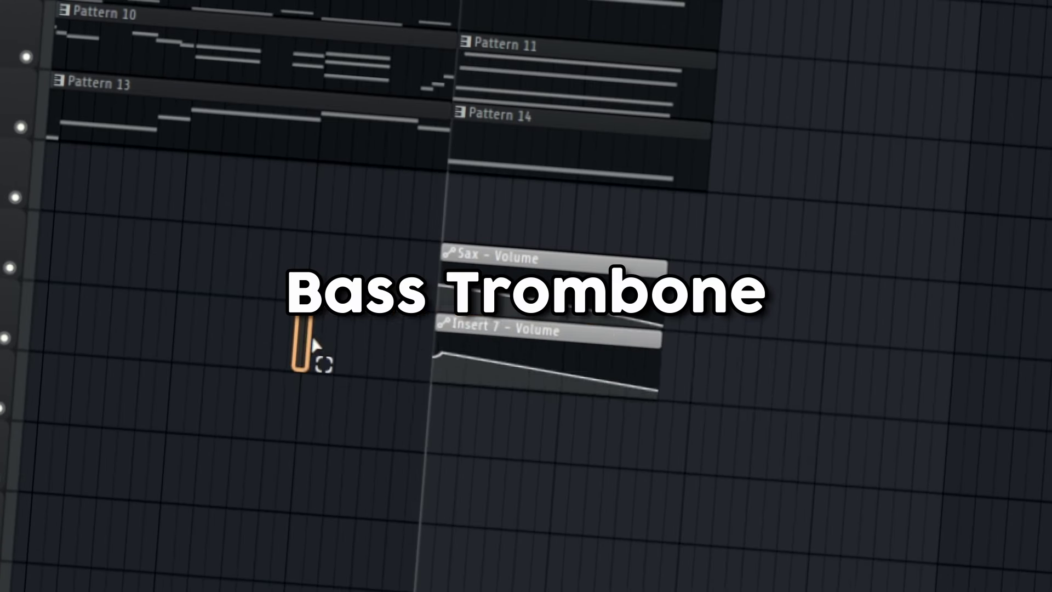
# - Examine the Sax and Insert 7 volume automation curves on Tracks 8 and 9 at the song's end
pyautogui.moveTo(312, 339); pyautogui.dragTo(797, 441)
pyautogui.scroll(-2, 614, 342)
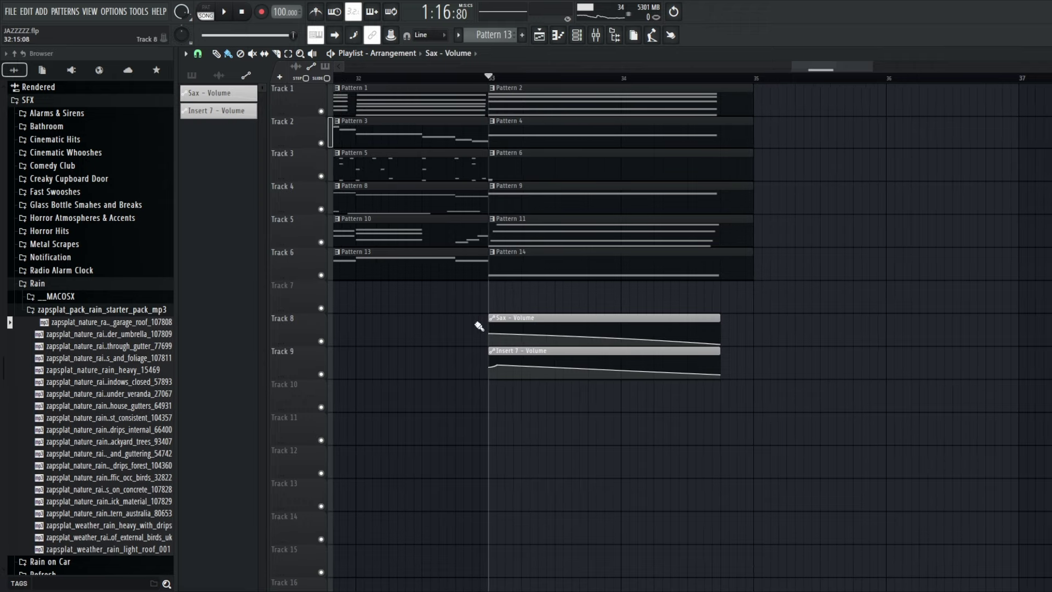
pyautogui.scroll(3, 477, 326)
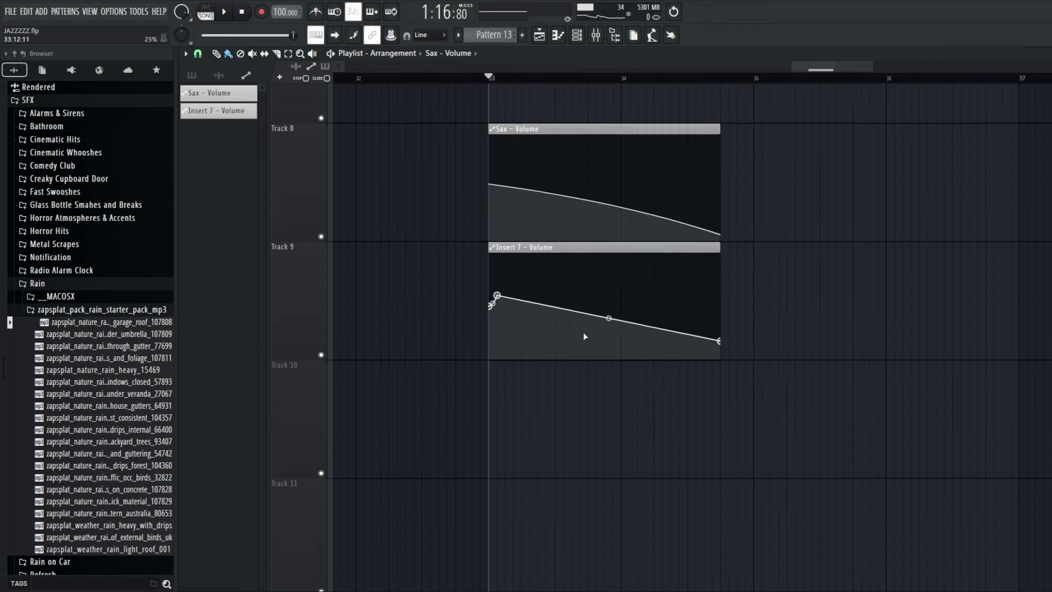
pyautogui.moveTo(484, 169); pyautogui.dragTo(474, 241)
pyautogui.scroll(3, 725, 322)
pyautogui.moveTo(725, 323)
pyautogui.mouseDown()
pyautogui.moveTo(741, 357)
pyautogui.moveTo(707, 315)
pyautogui.mouseUp()
pyautogui.scroll(-2, 734, 356)
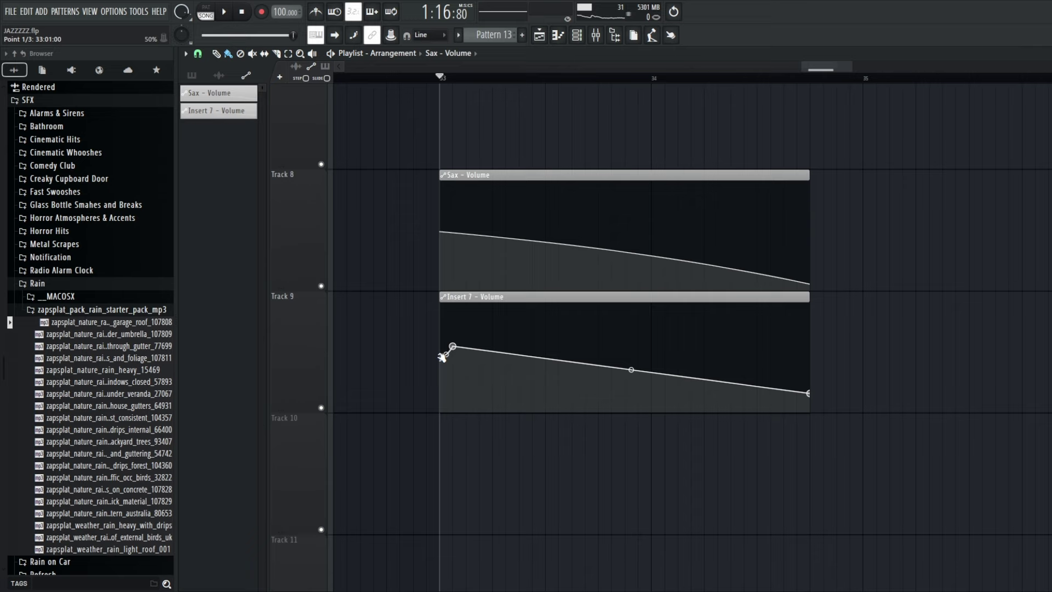
pyautogui.scroll(-4, 539, 332)
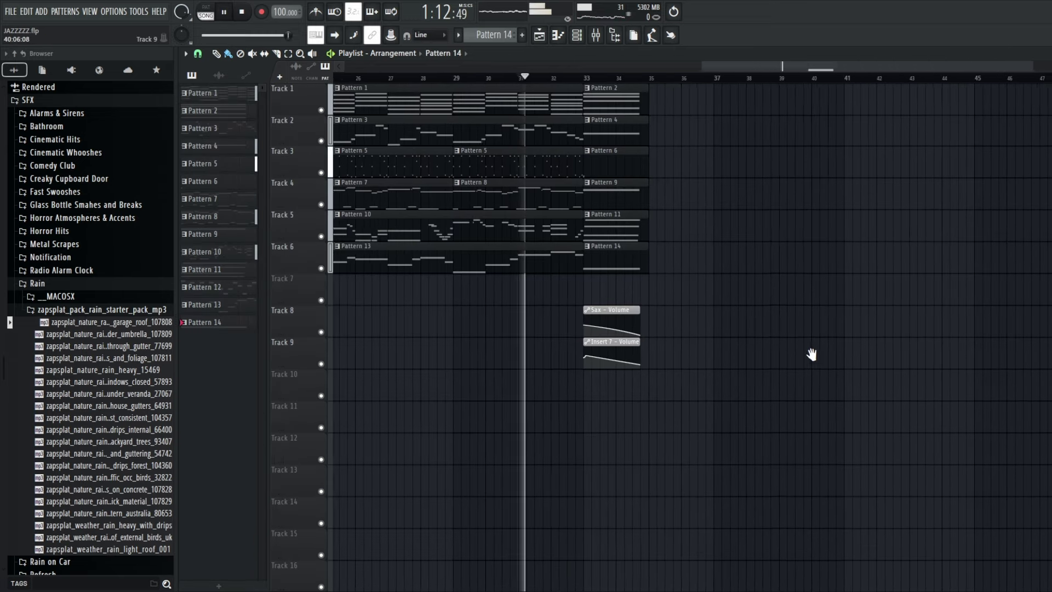
pyautogui.moveTo(812, 355); pyautogui.dragTo(792, 356)
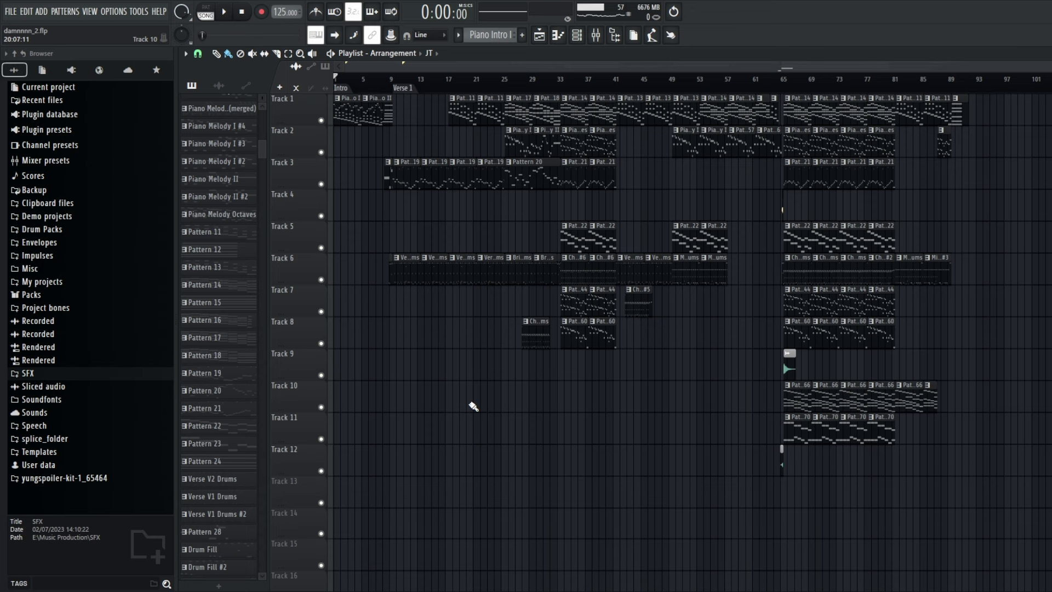
# - Review the merged Piano Intro I #2 pattern in the piano roll and view the project's mixer channels
pyautogui.scroll(-4, 236, 246)
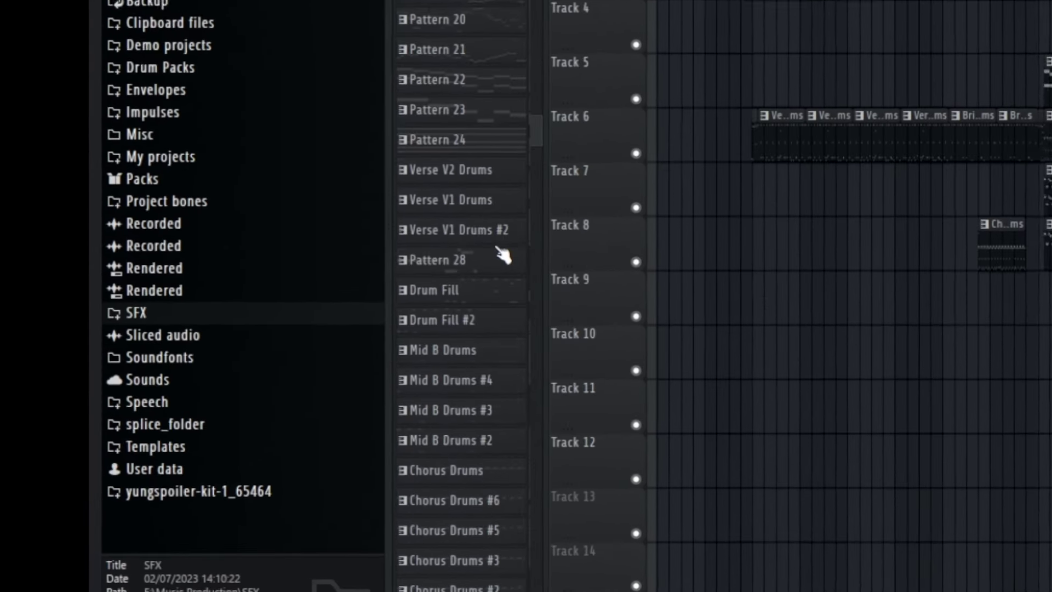
pyautogui.scroll(5, 501, 254)
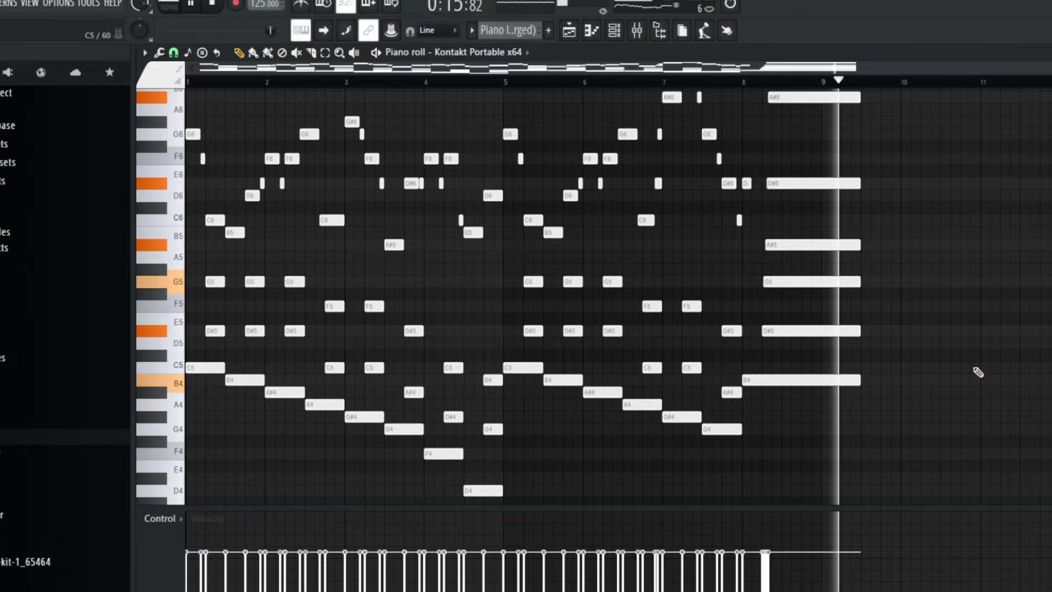
pyautogui.press('space')
pyautogui.press('F5')
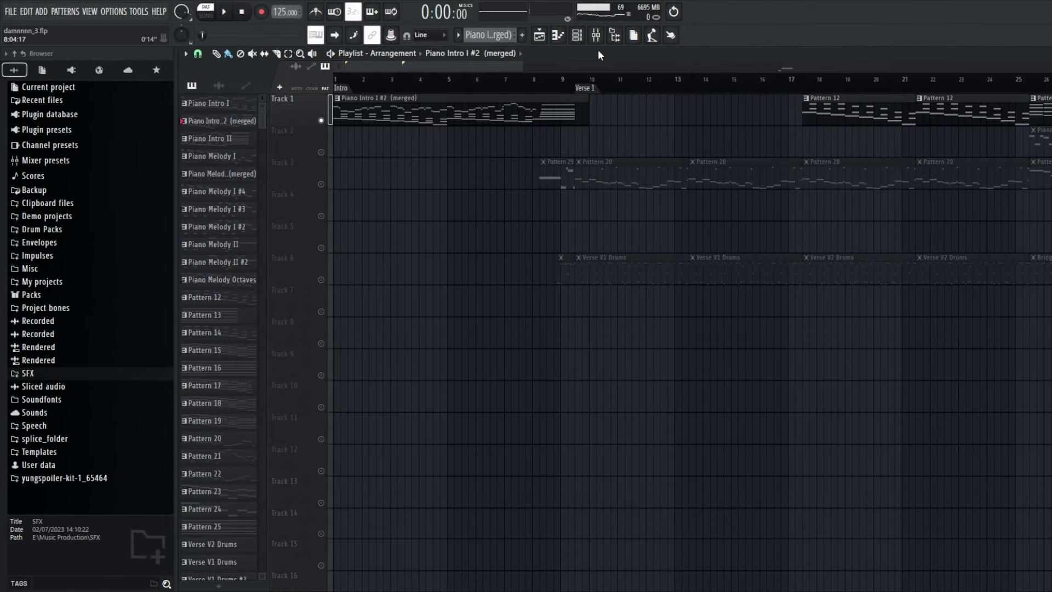
pyautogui.click(596, 36)
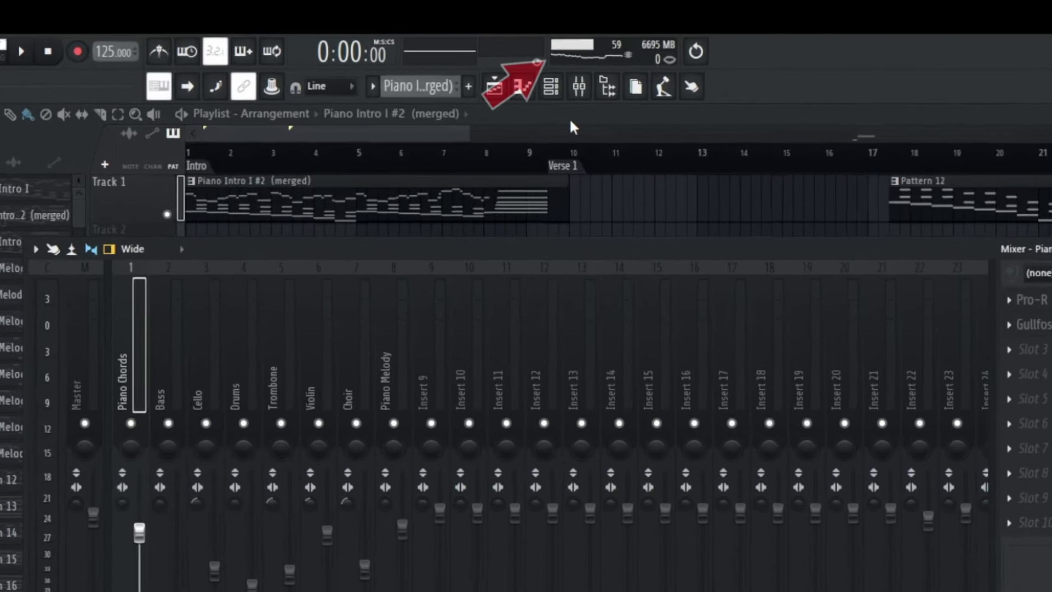
pyautogui.click(577, 36)
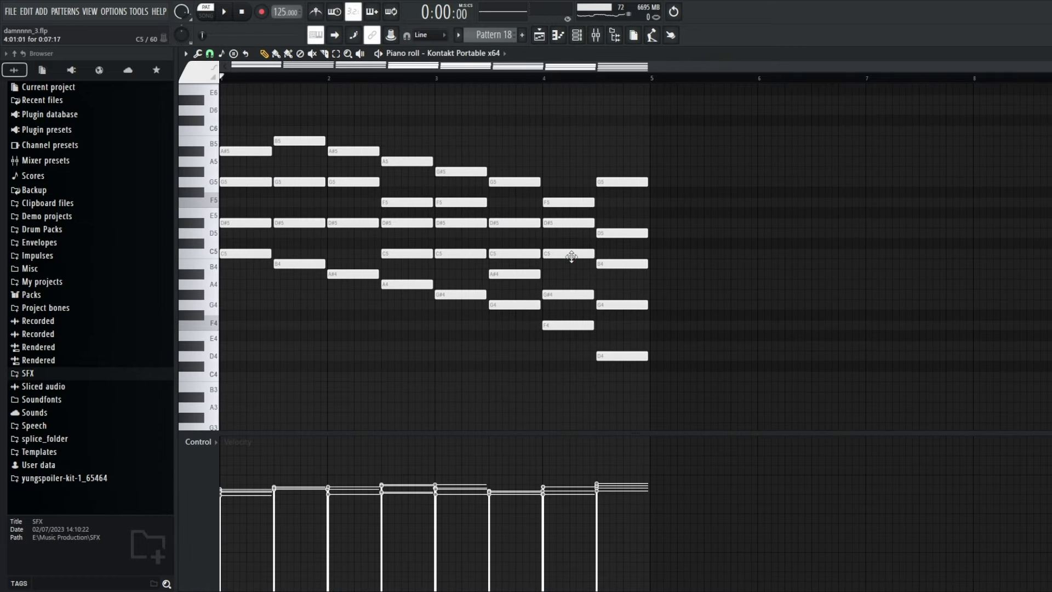
# - Play the piano chords of Pattern 18 and Pattern 15 in the piano roll
pyautogui.press('space')
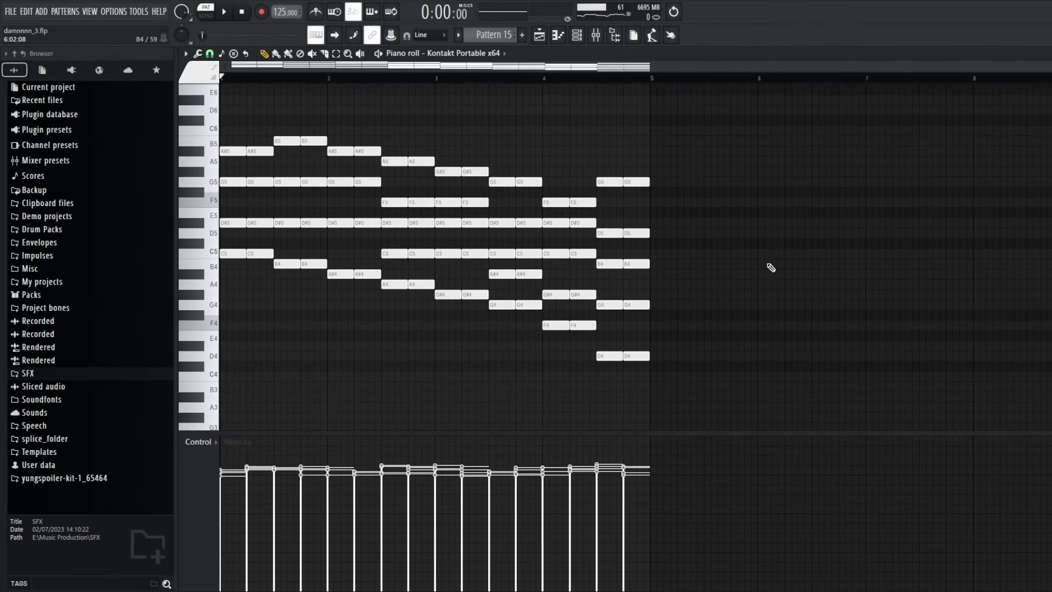
pyautogui.press('space')
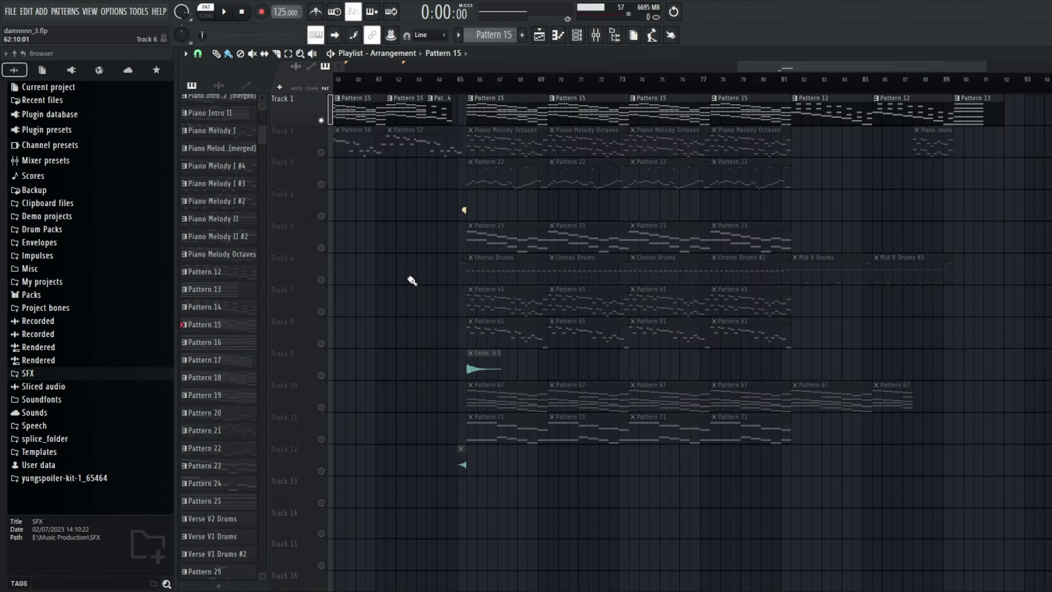
# - Solo Track 2 and play its Piano Melody Octaves pattern at bar 33 in the piano roll
pyautogui.scroll(-1, 782, 275)
pyautogui.hscroll(-6, 756, 270)
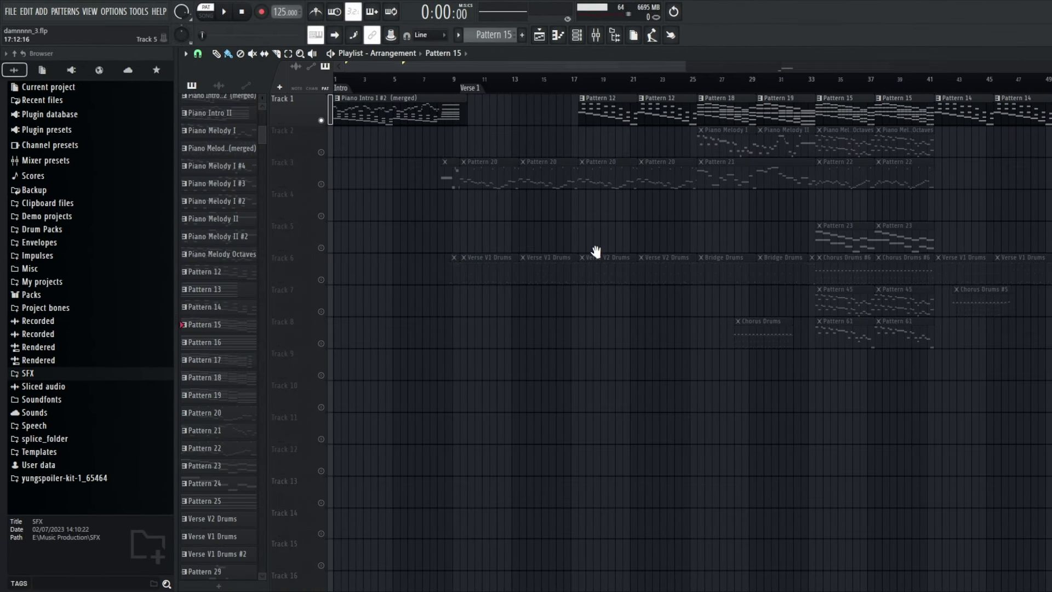
pyautogui.hscroll(4, 615, 199)
pyautogui.click(317, 151)
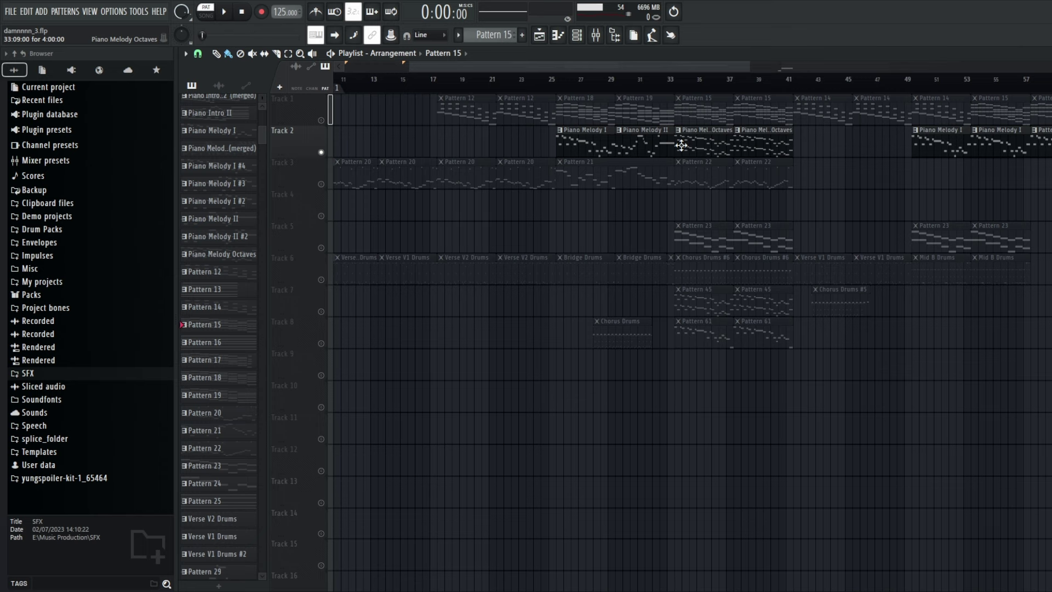
pyautogui.press('space')
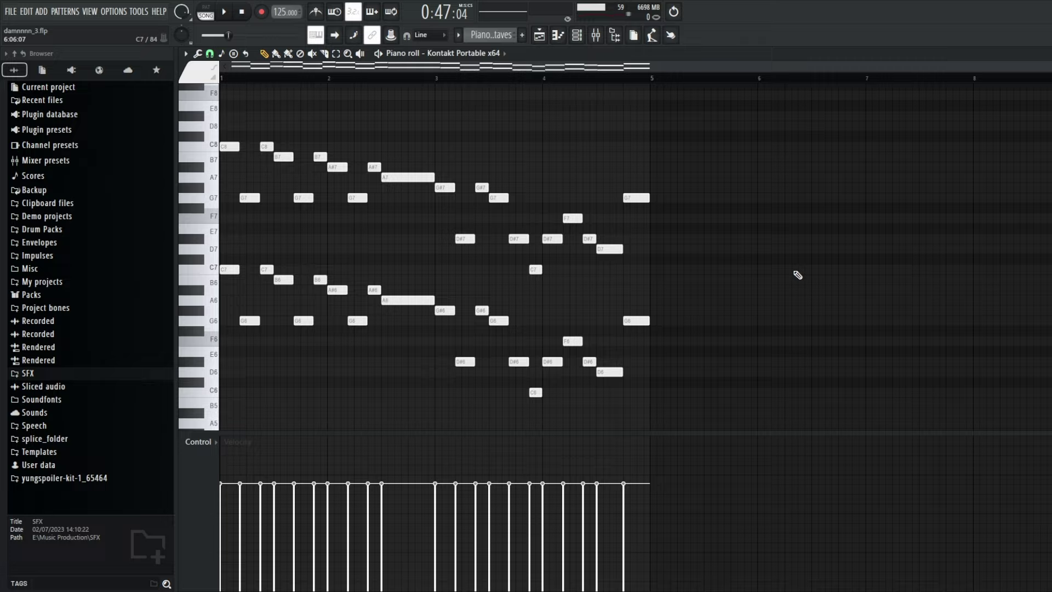
# - Play back the piano octave melody, return to the song's start and review the Piano Melody mixer channel's effects
pyautogui.press('space')
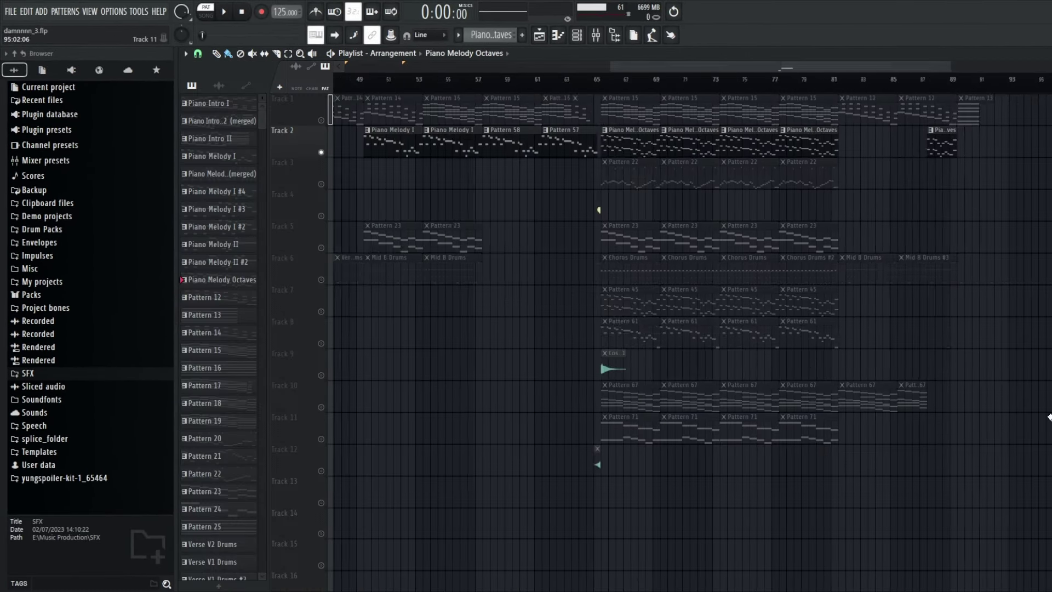
pyautogui.hscroll(-8, 981, 394)
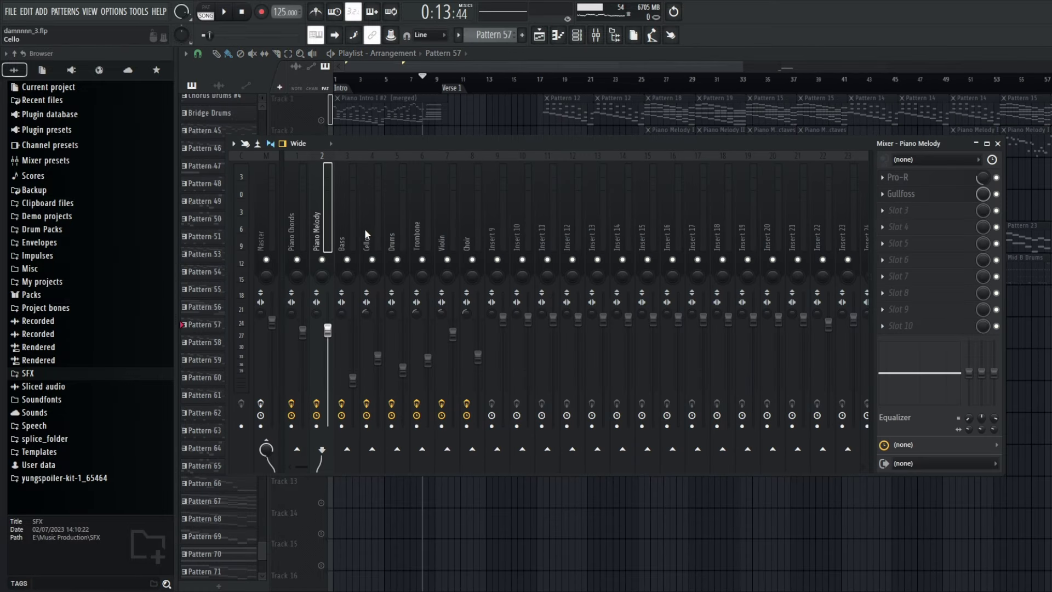
pyautogui.press('F9')
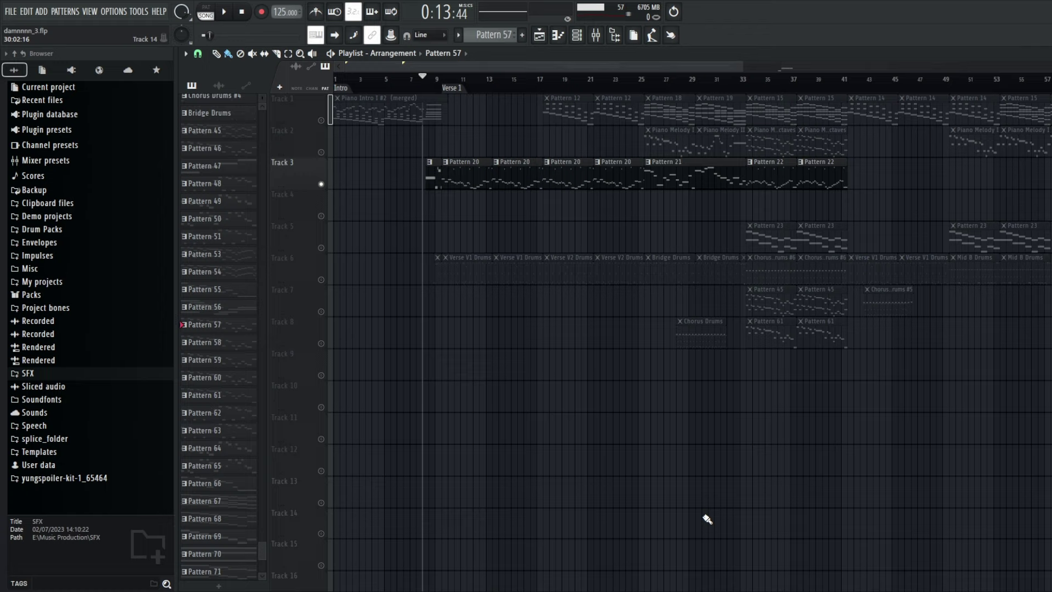
# - Play Track 3's Pattern 29 bass lead-in to Verse 1 together with the piano intro on Track 1
pyautogui.moveTo(575, 220); pyautogui.dragTo(528, 133)
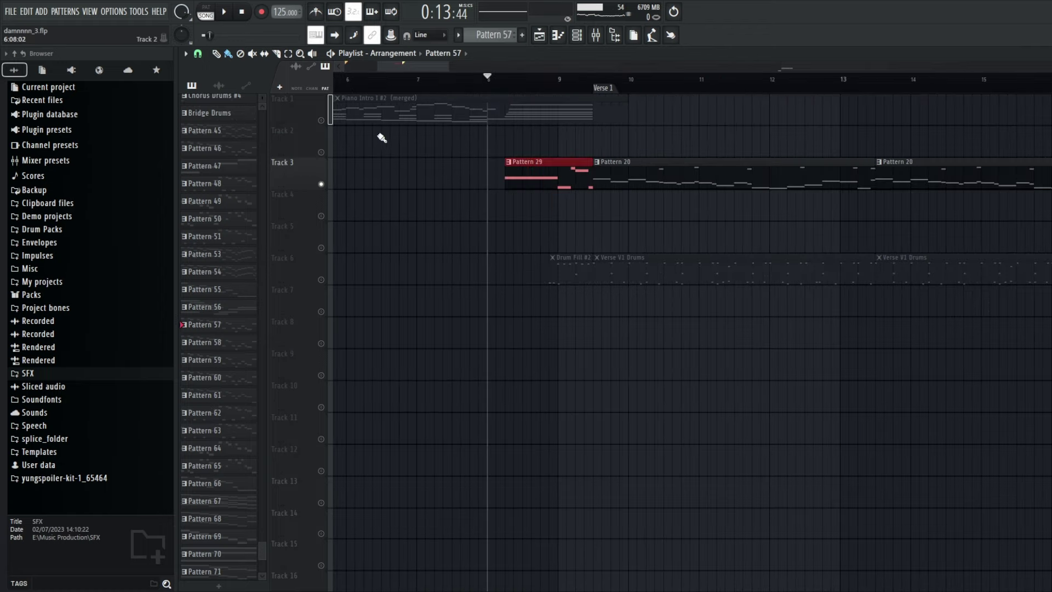
pyautogui.hscroll(-2, 383, 124)
pyautogui.press('space')
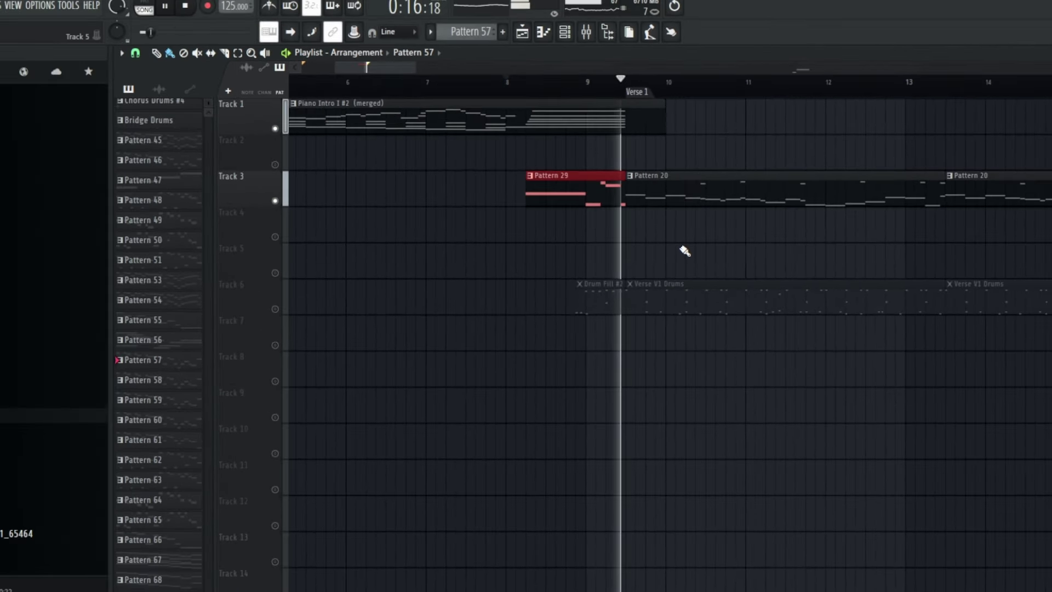
pyautogui.moveTo(931, 363); pyautogui.dragTo(862, 285)
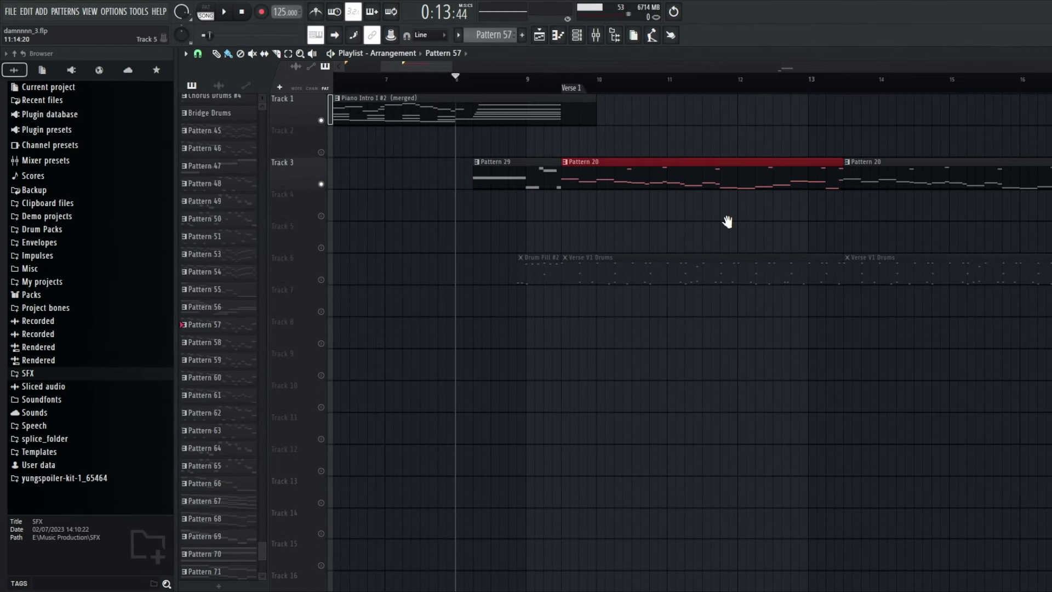
# - Play the verse bass line of Pattern 20 on Track 3 in the piano roll
pyautogui.scroll(-8, 727, 221)
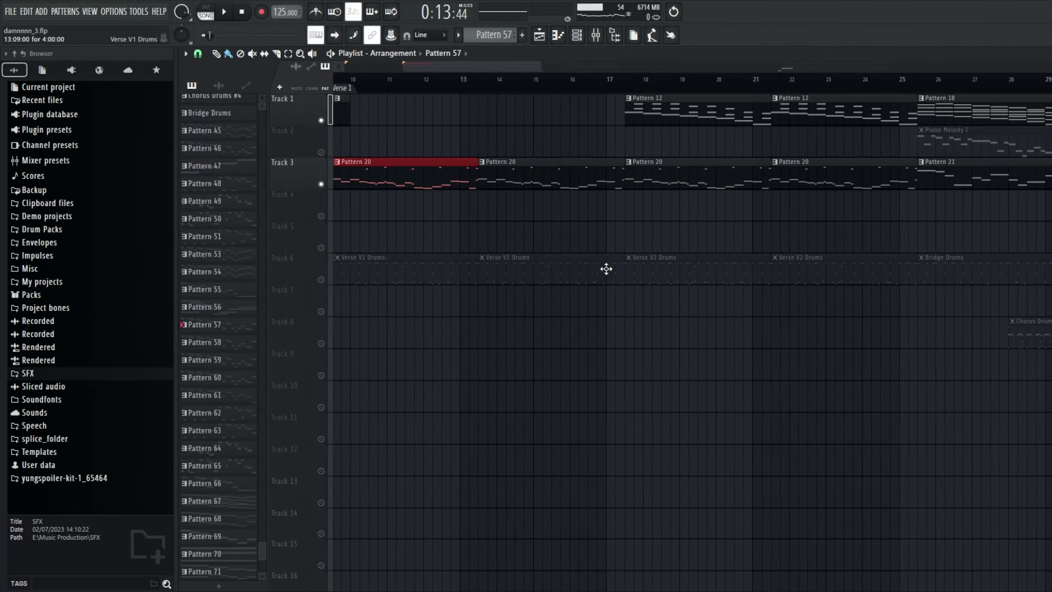
pyautogui.moveTo(677, 249); pyautogui.dragTo(586, 214)
pyautogui.moveTo(586, 208); pyautogui.dragTo(724, 196)
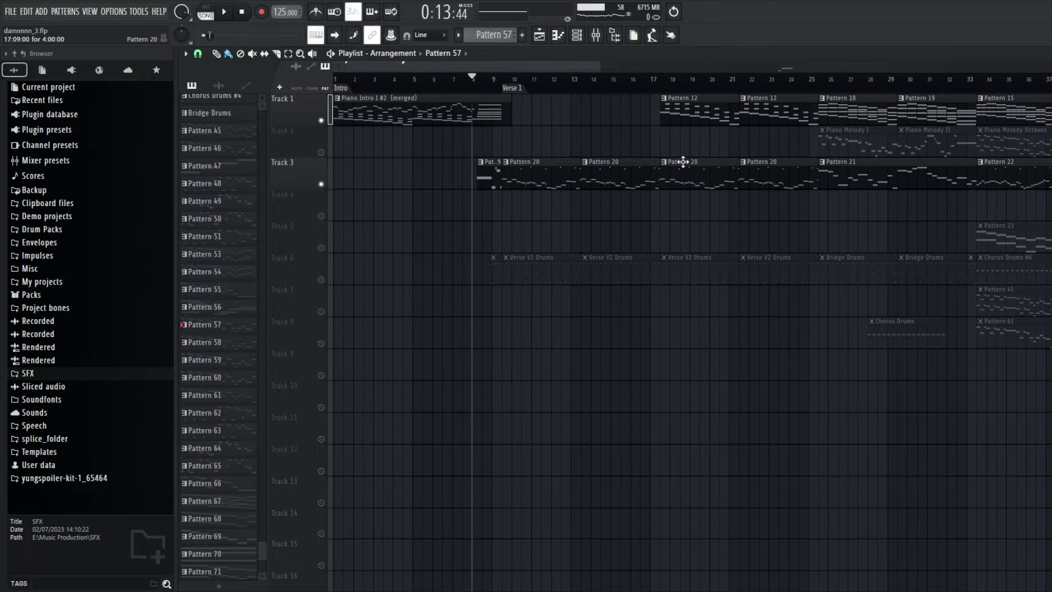
pyautogui.press('F7')
pyautogui.press('space')
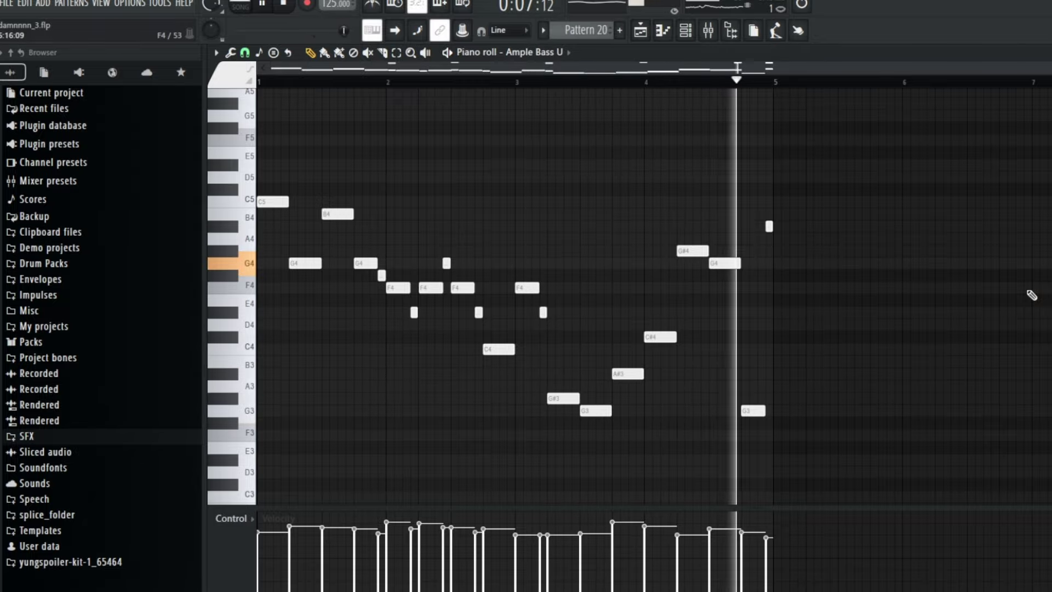
pyautogui.press('space')
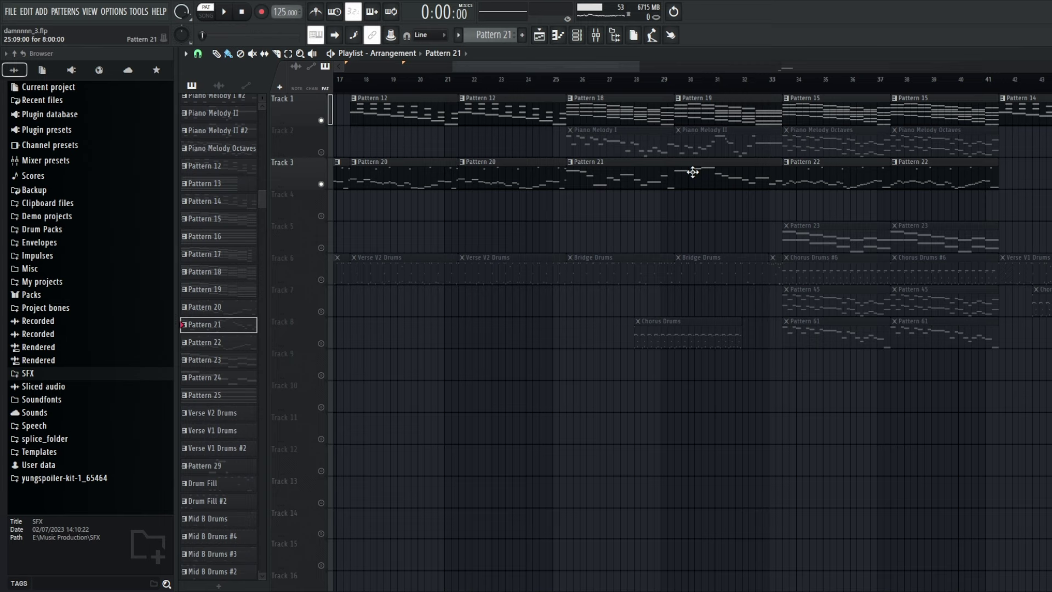
# - Play the bass lines of Pattern 21 and Pattern 22 on Track 3 in the piano roll
pyautogui.doubleClick(660, 166)
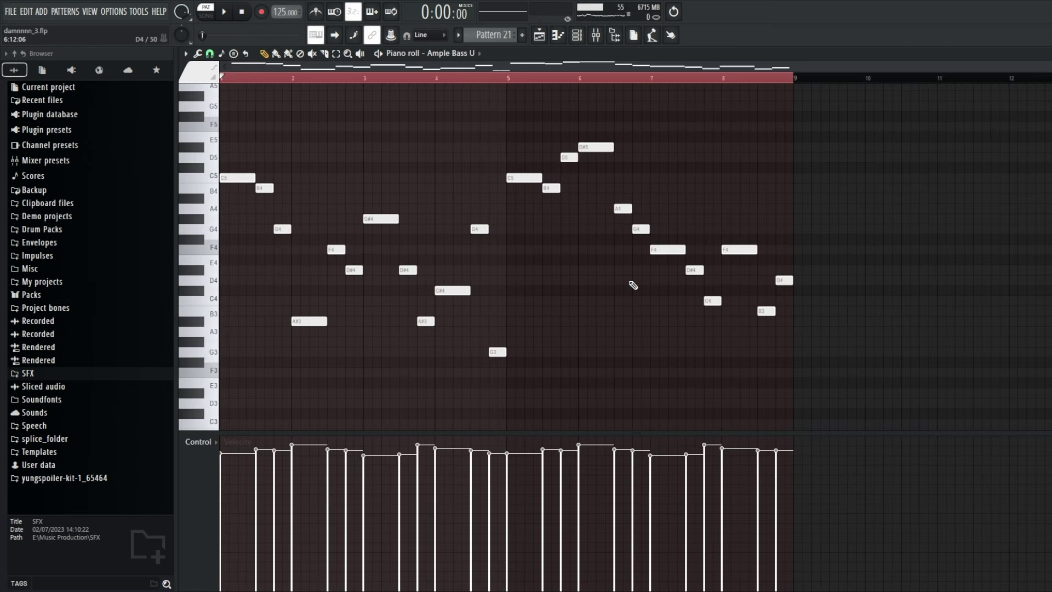
pyautogui.press('space')
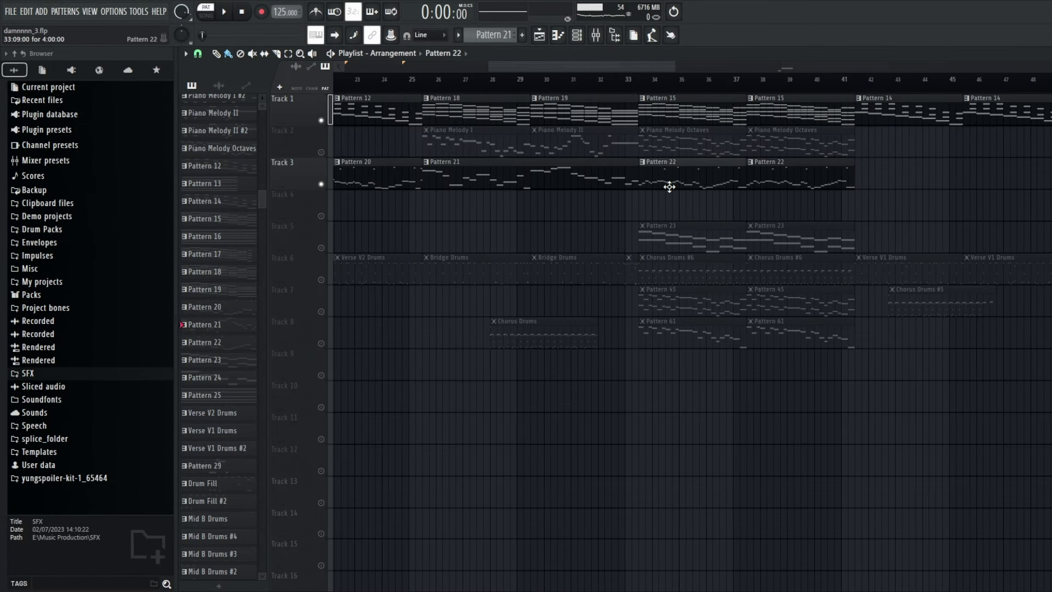
pyautogui.doubleClick(670, 187)
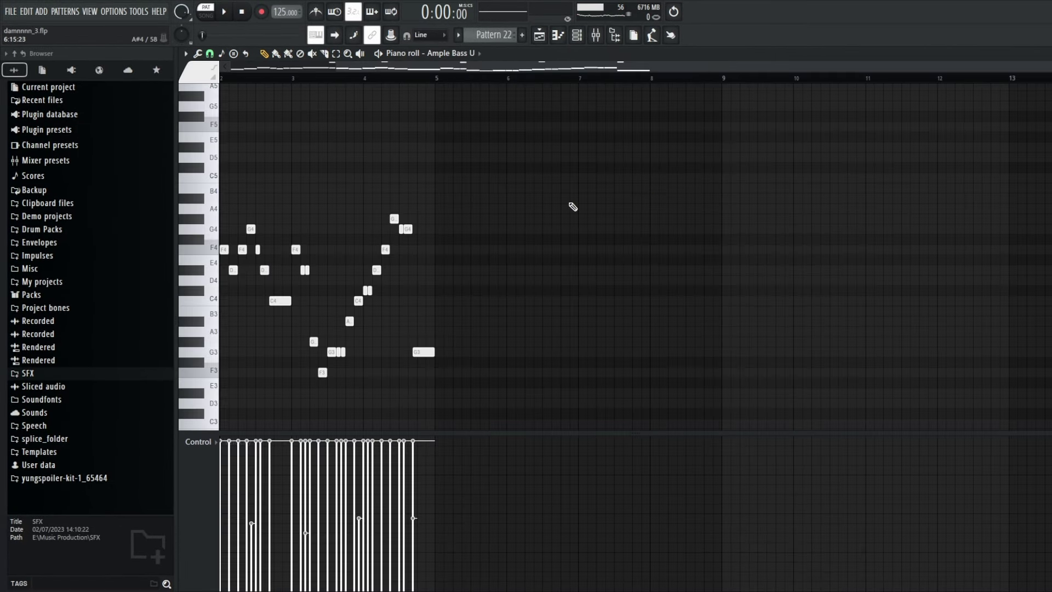
pyautogui.scroll(-2, 869, 296)
pyautogui.press('space')
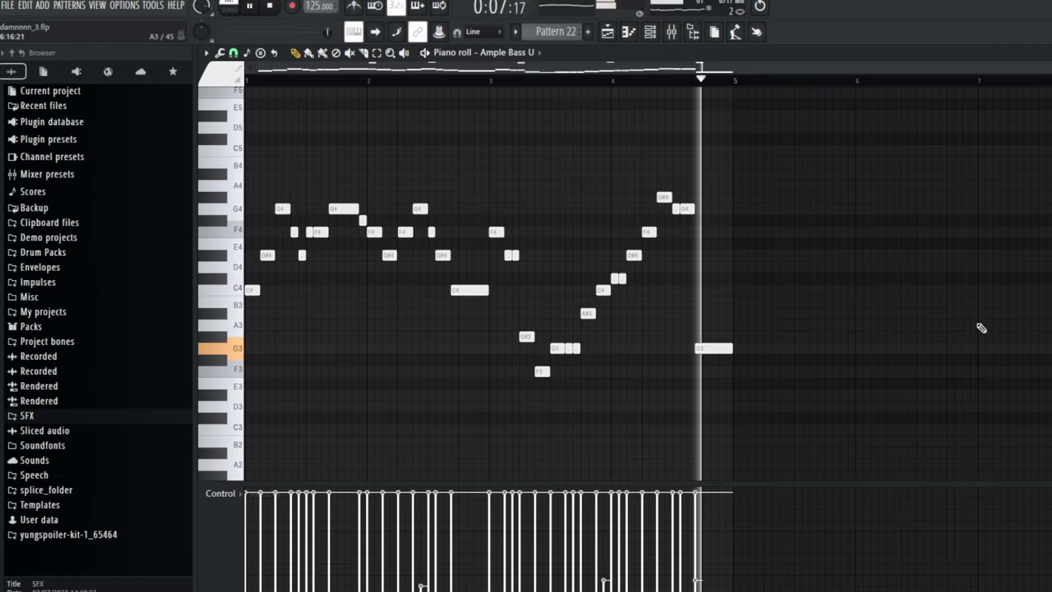
pyautogui.moveTo(770, 330); pyautogui.dragTo(464, 331)
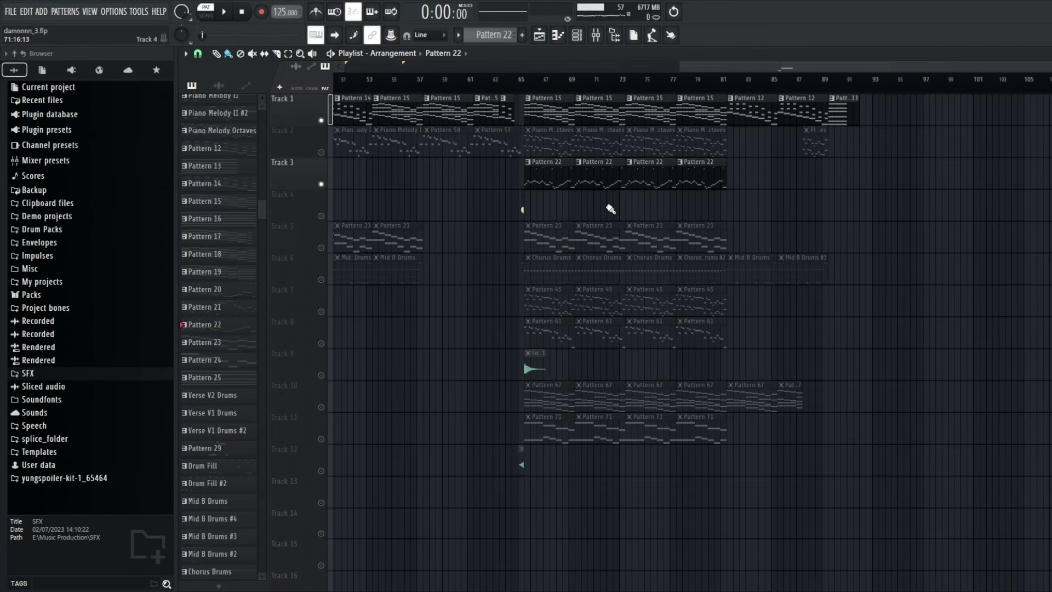
# - Play soloed Track 5, check its channel in the mixer, and play its Pattern 23 in the piano roll
pyautogui.hscroll(-6, 611, 208)
pyautogui.hscroll(4, 478, 239)
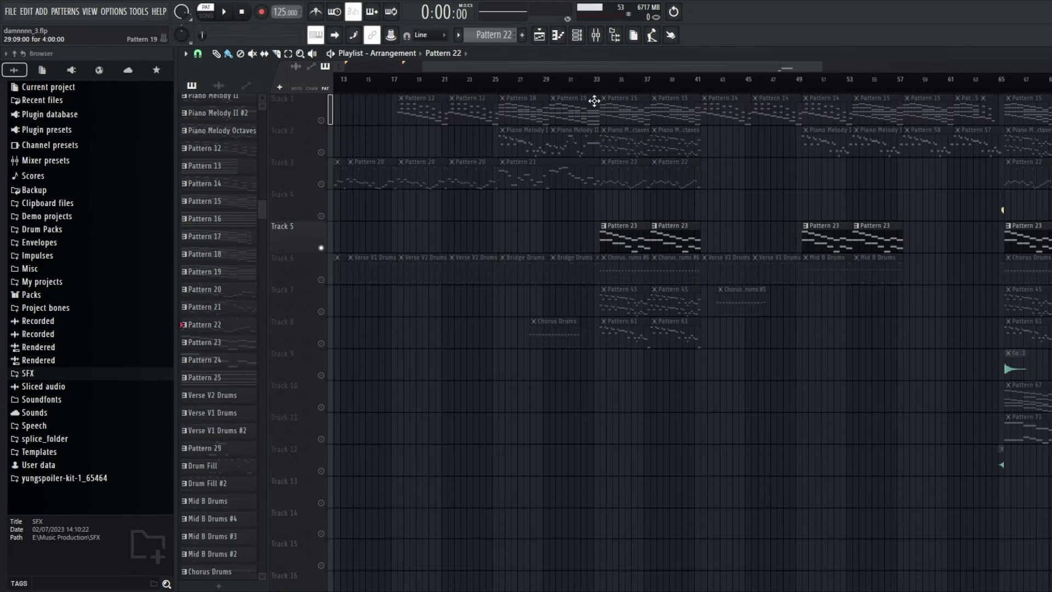
pyautogui.press('space')
pyautogui.click(596, 36)
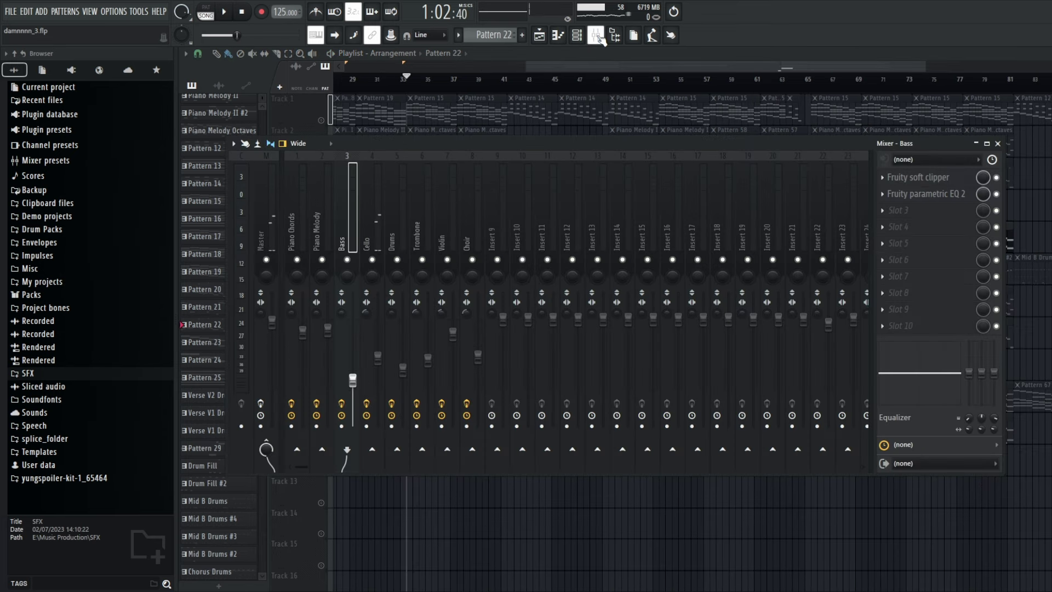
pyautogui.click(599, 37)
pyautogui.doubleClick(637, 224)
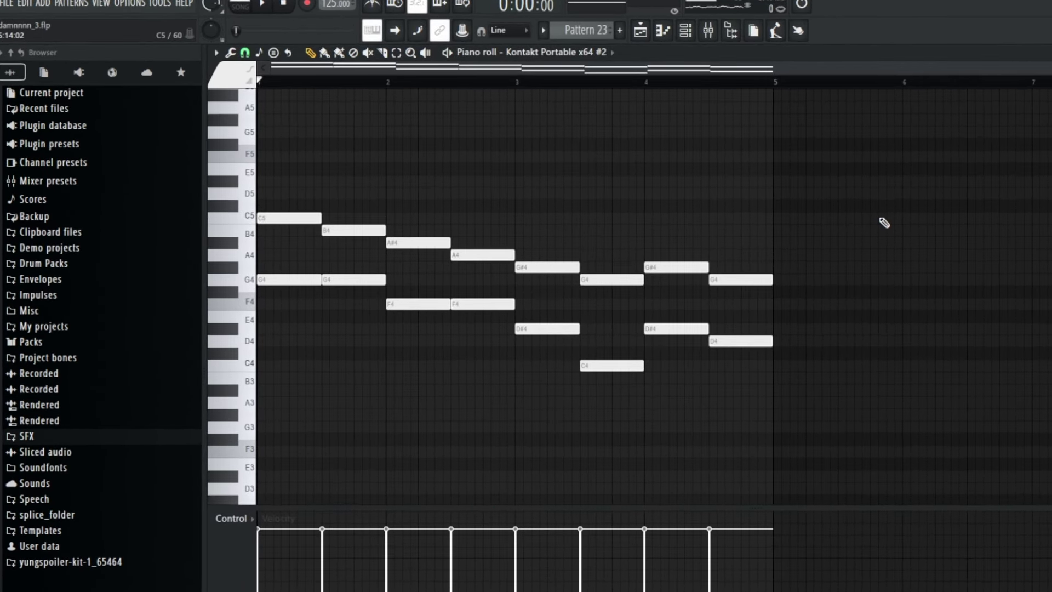
pyautogui.press('space')
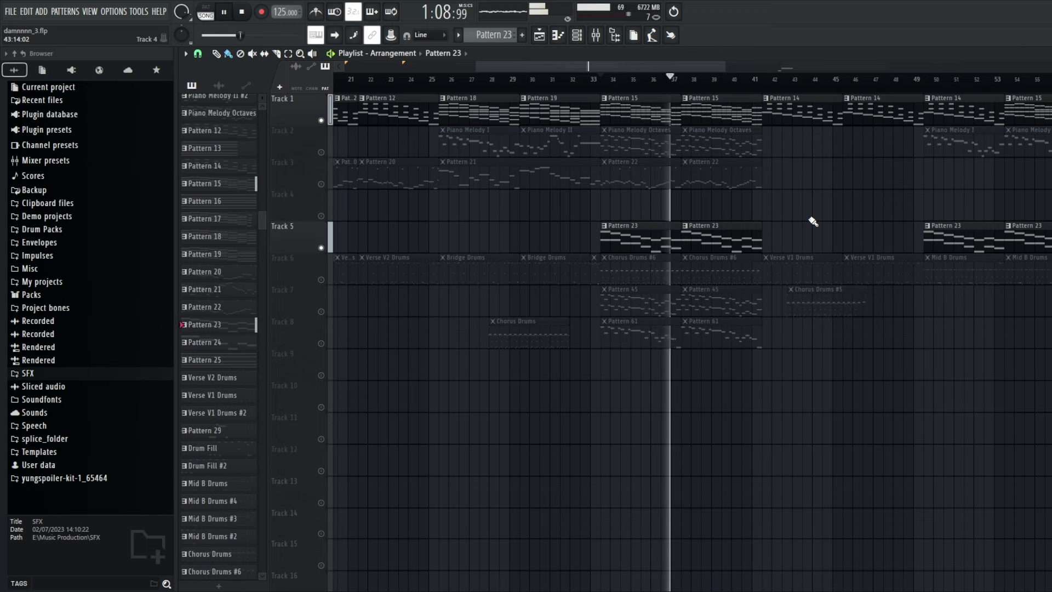
# - Solo Track 6, play its verse drum patterns in the piano roll, and return to the playlist
pyautogui.scroll(-3, 813, 221)
pyautogui.rightClick(321, 280)
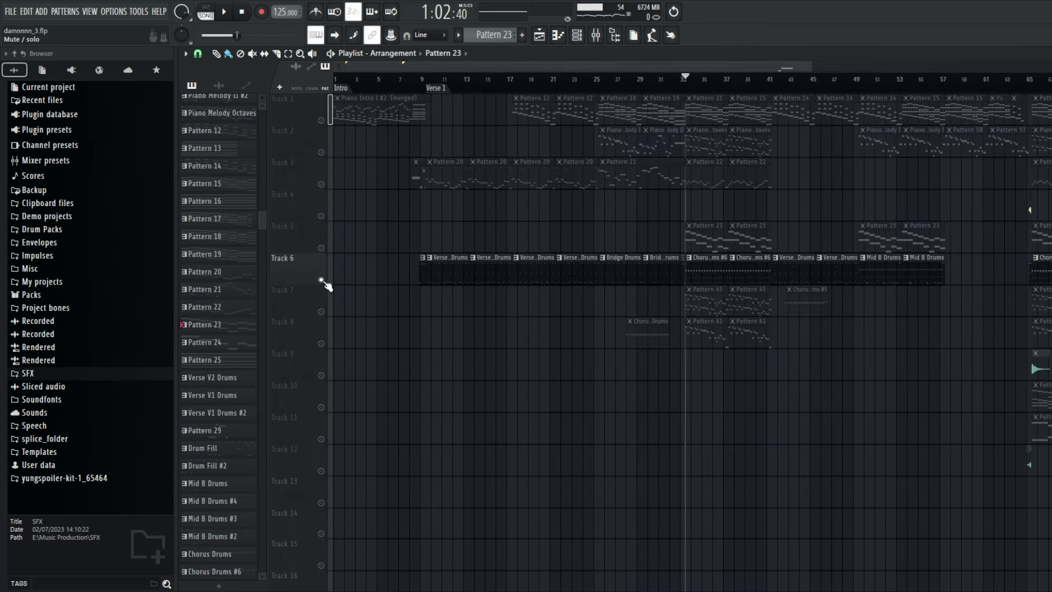
pyautogui.scroll(3, 460, 273)
pyautogui.hscroll(-2, 548, 307)
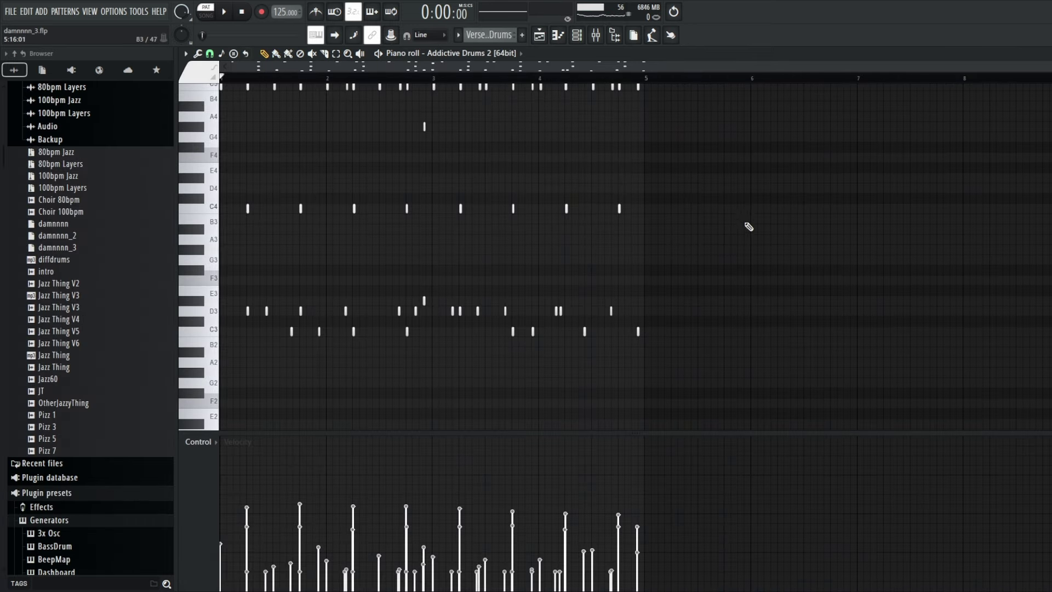
pyautogui.press('space')
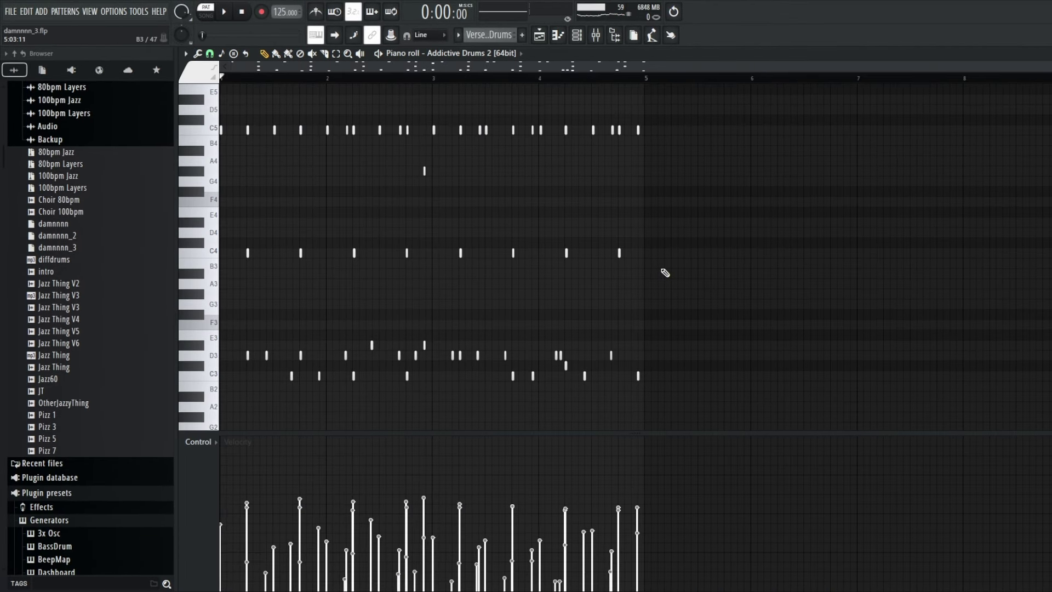
pyautogui.press('F5')
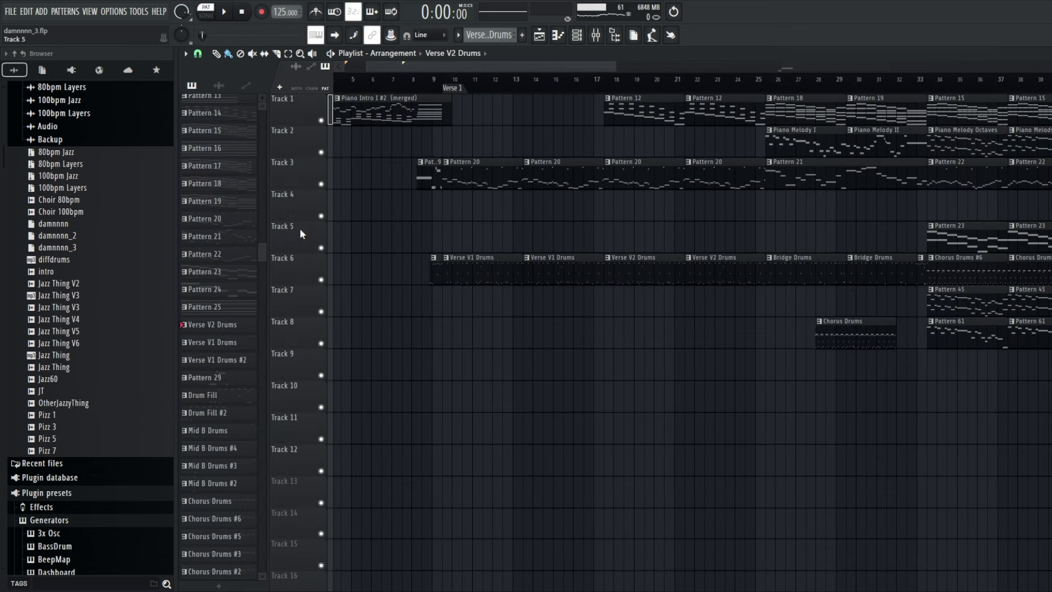
# - Examine the Bridge Drums pattern at bar 25 on Track 6 in the piano roll and play the drums
pyautogui.hscroll(3, 544, 108)
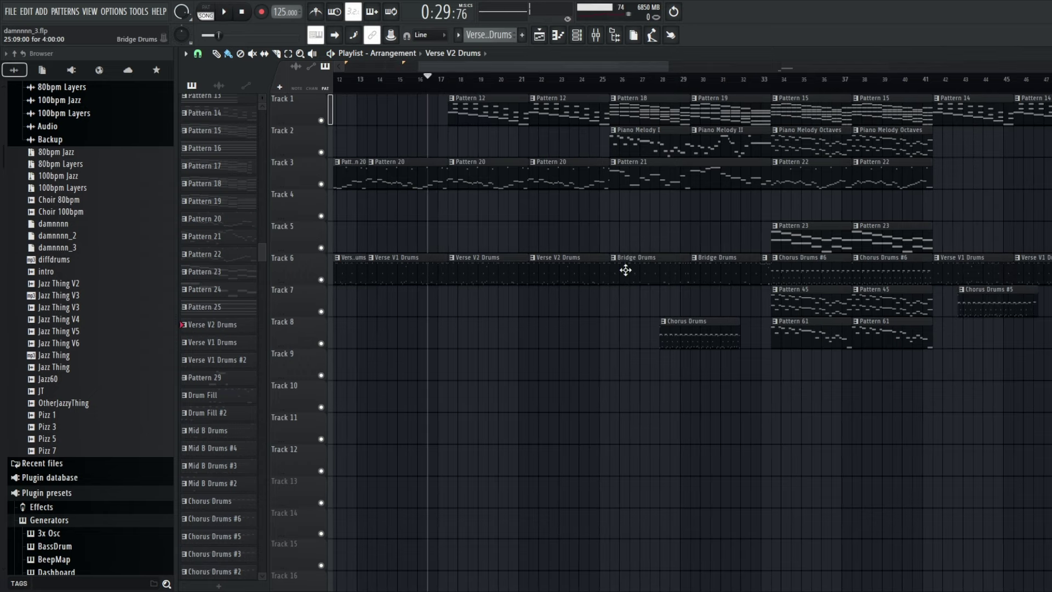
pyautogui.doubleClick(625, 270)
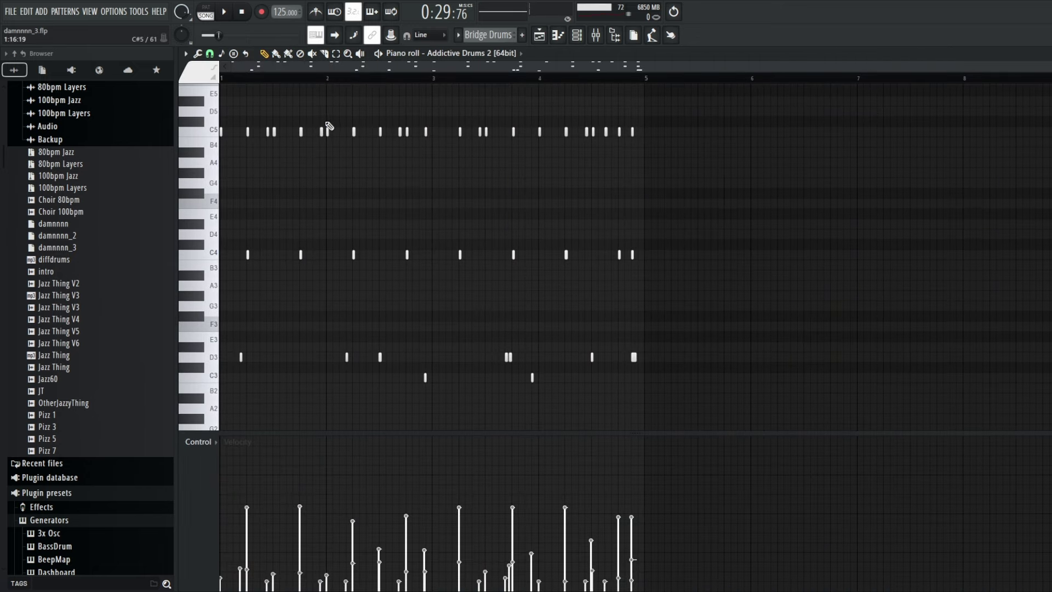
pyautogui.scroll(-1, 327, 126)
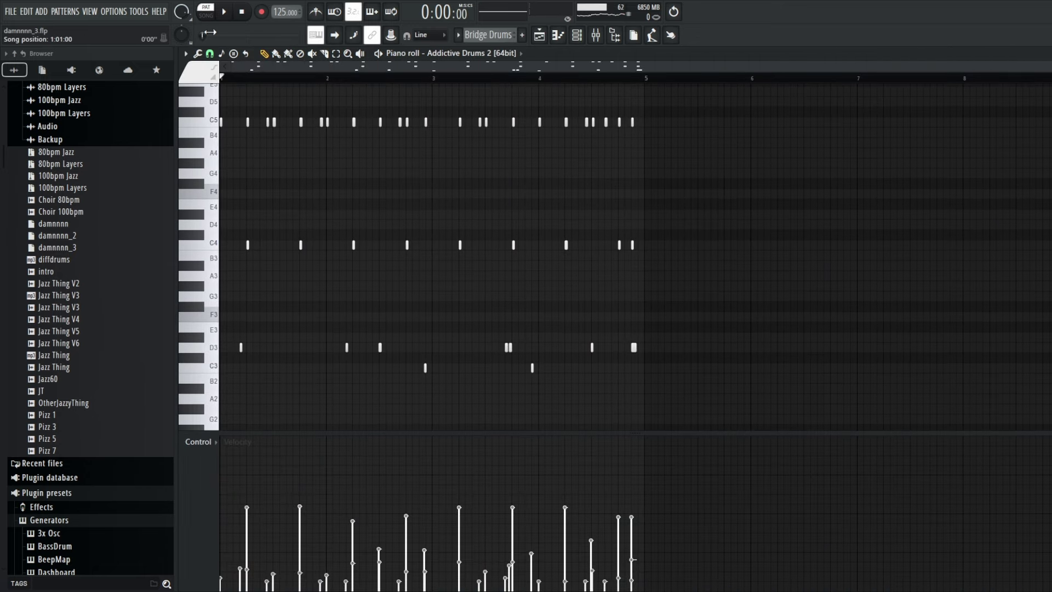
pyautogui.press('F5')
pyautogui.press('space')
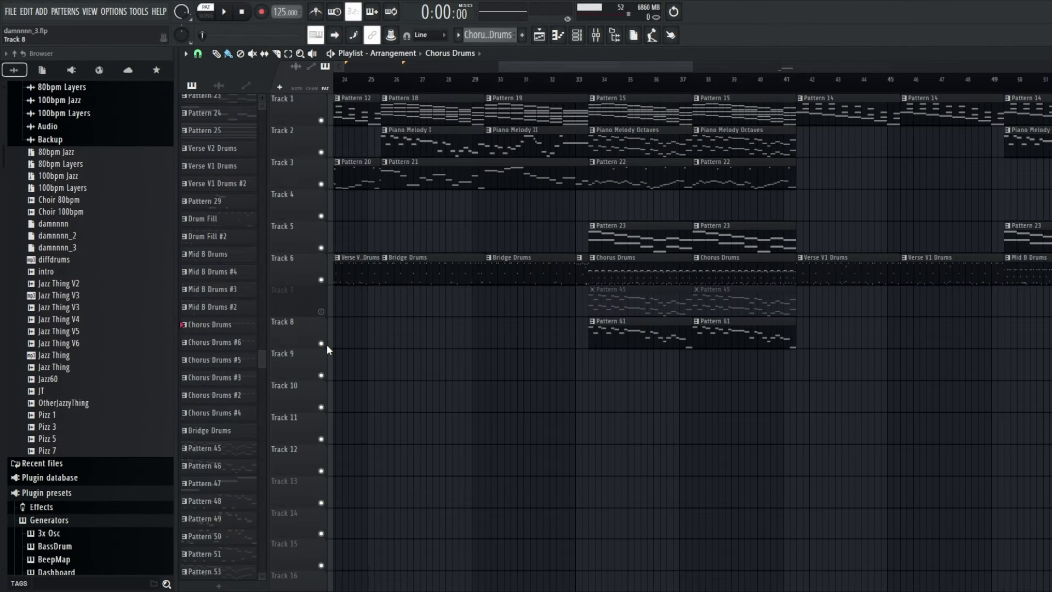
# - Mute Track 8 and play the chorus from bar 33 without Tracks 7 and 8
pyautogui.click(322, 344)
pyautogui.hscroll(2, 505, 67)
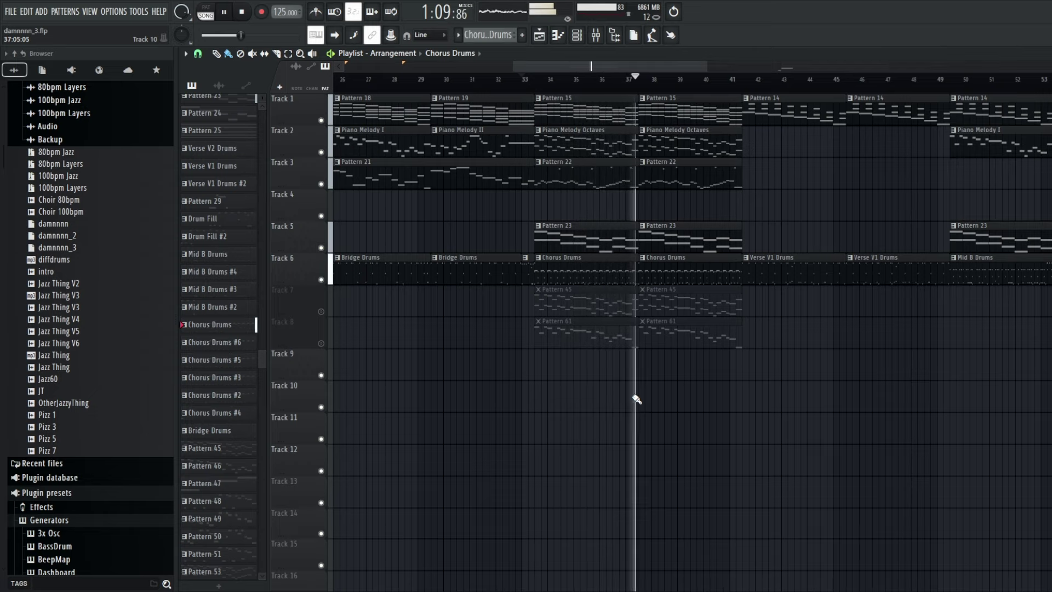
pyautogui.press('space')
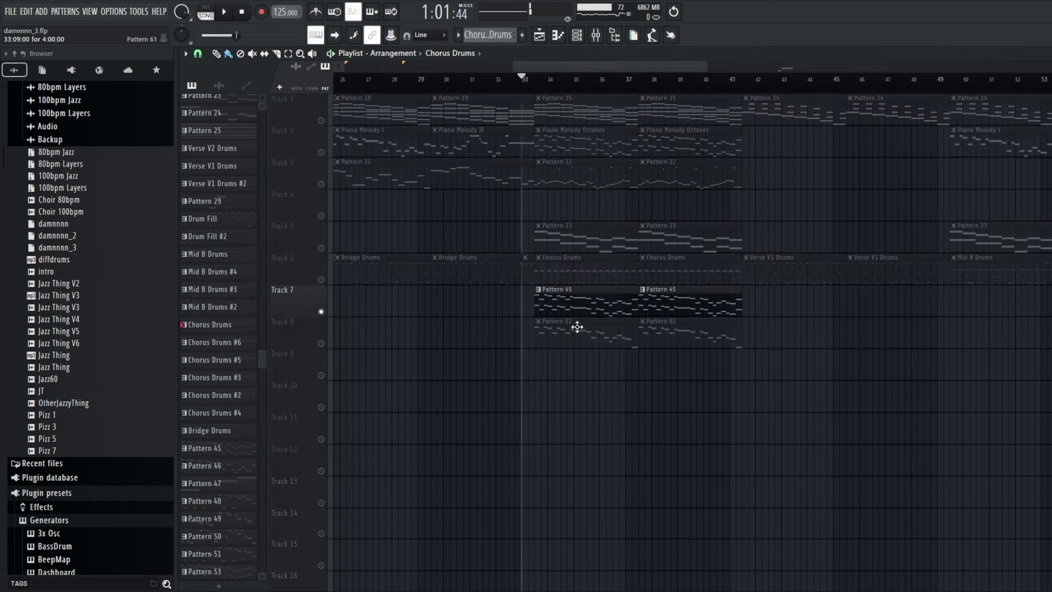
# - Play soloed Track 7's Pattern 45 at bar 33 in the piano roll
pyautogui.scroll(-2, 537, 397)
pyautogui.scroll(1, 493, 373)
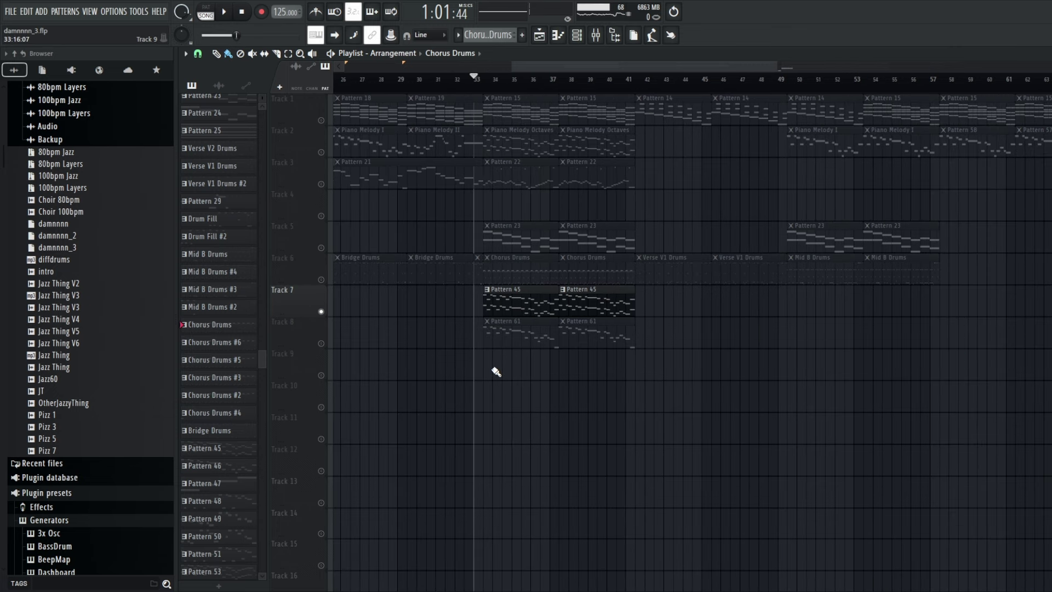
pyautogui.doubleClick(490, 303)
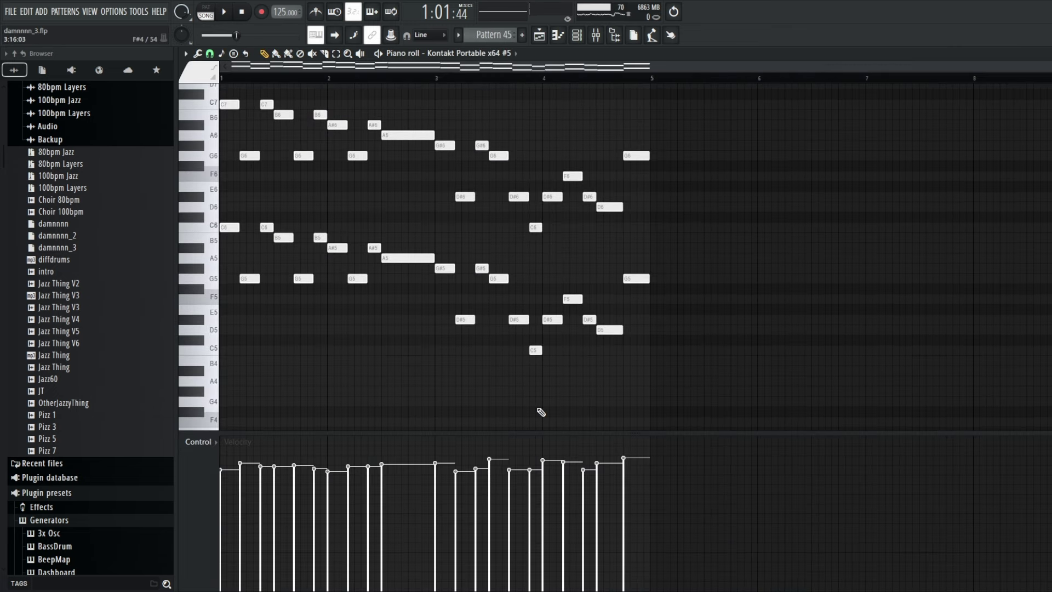
pyautogui.press('space')
pyautogui.scroll(2, 801, 290)
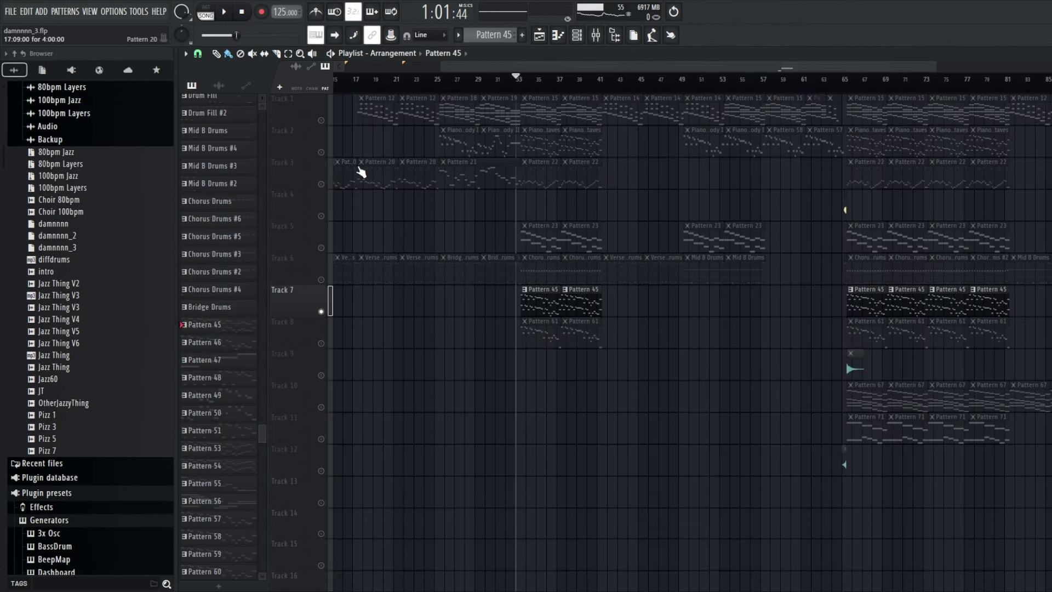
# - Solo the piano melody on Track 2 and play it, adding Track 7 for comparison
pyautogui.rightClick(321, 153)
pyautogui.press('space')
pyautogui.click(321, 312)
pyautogui.press('space')
# - Solo Track 8 and play its Pattern 61 at bar 33 in the piano roll
pyautogui.scroll(3, 573, 329)
pyautogui.click(572, 329)
pyautogui.rightClick(321, 342)
pyautogui.moveTo(679, 394); pyautogui.dragTo(768, 394)
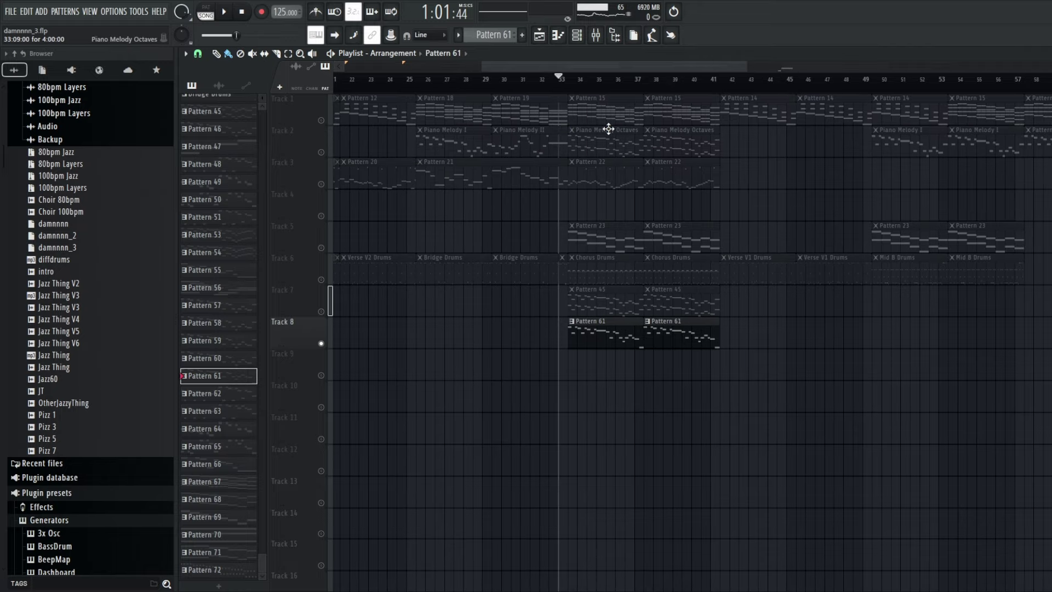
pyautogui.doubleClick(603, 330)
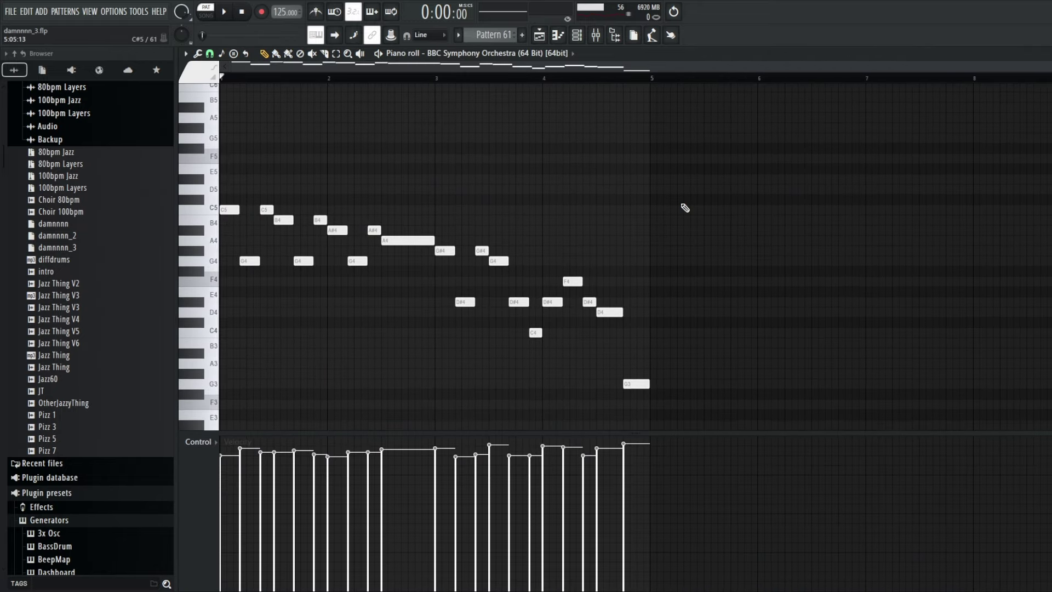
pyautogui.press('space')
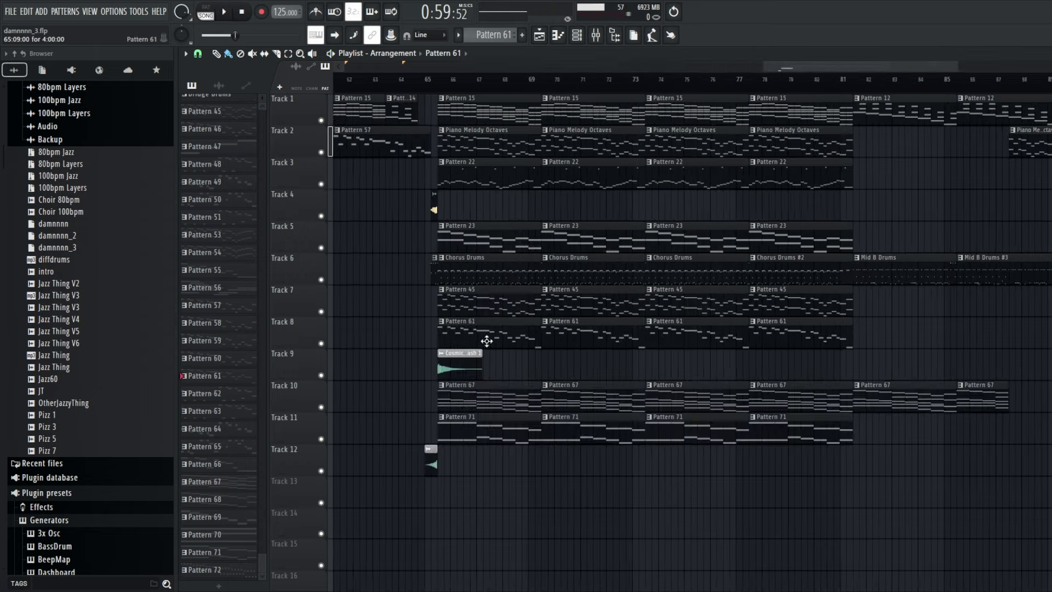
# - Highlight the final chorus clips from bar 65, including the added parts on Tracks 9 to 12, and clear the selection
pyautogui.scroll(-3, 591, 347)
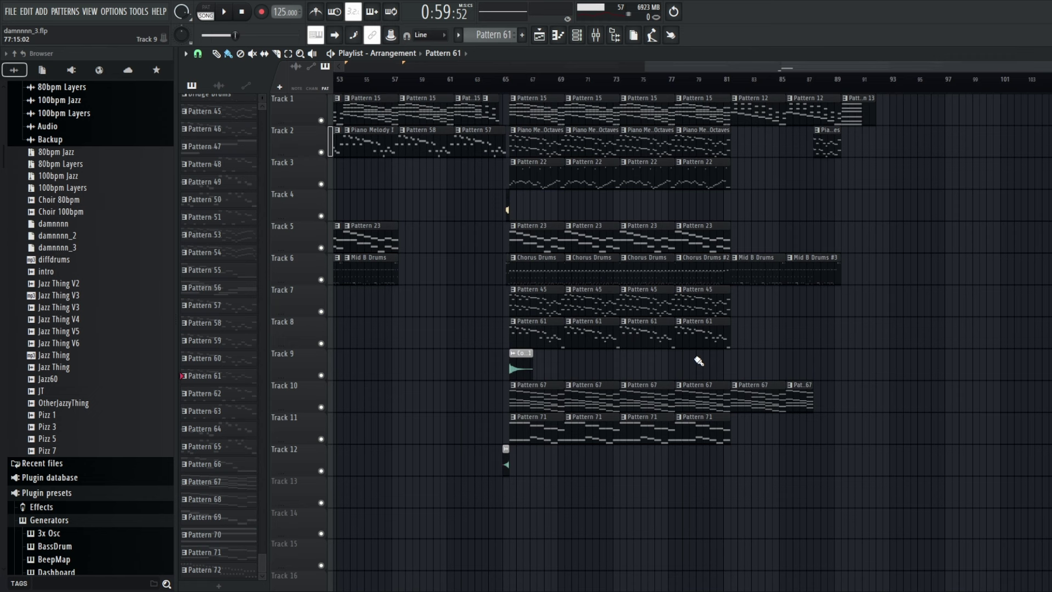
pyautogui.moveTo(740, 442); pyautogui.dragTo(575, 94)
pyautogui.keyDown('ctrl'); pyautogui.click(803, 519); pyautogui.keyUp('ctrl')
pyautogui.scroll(4, 497, 377)
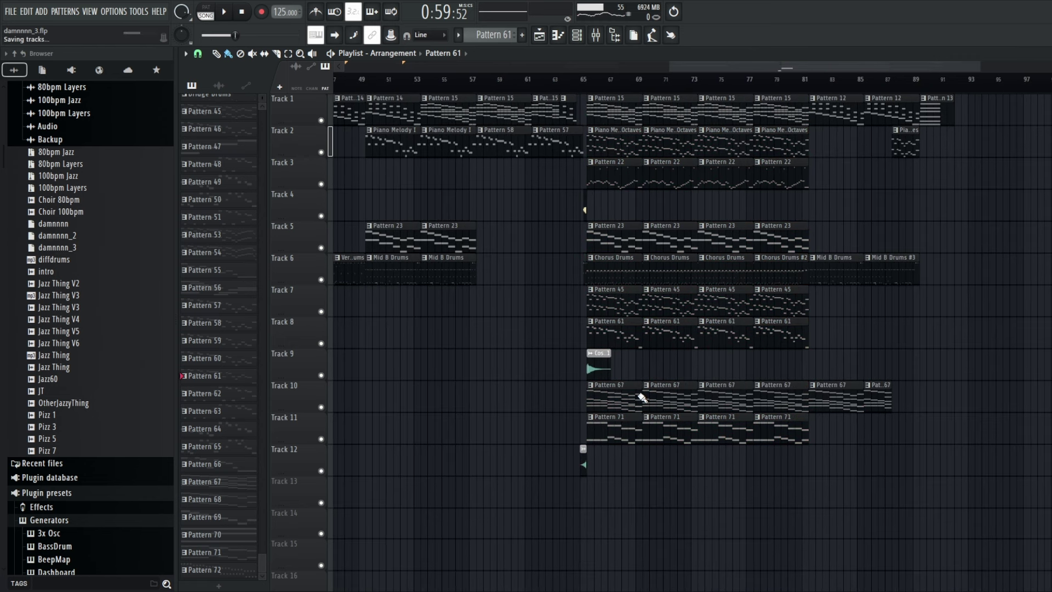
pyautogui.moveTo(616, 392); pyautogui.dragTo(950, 438)
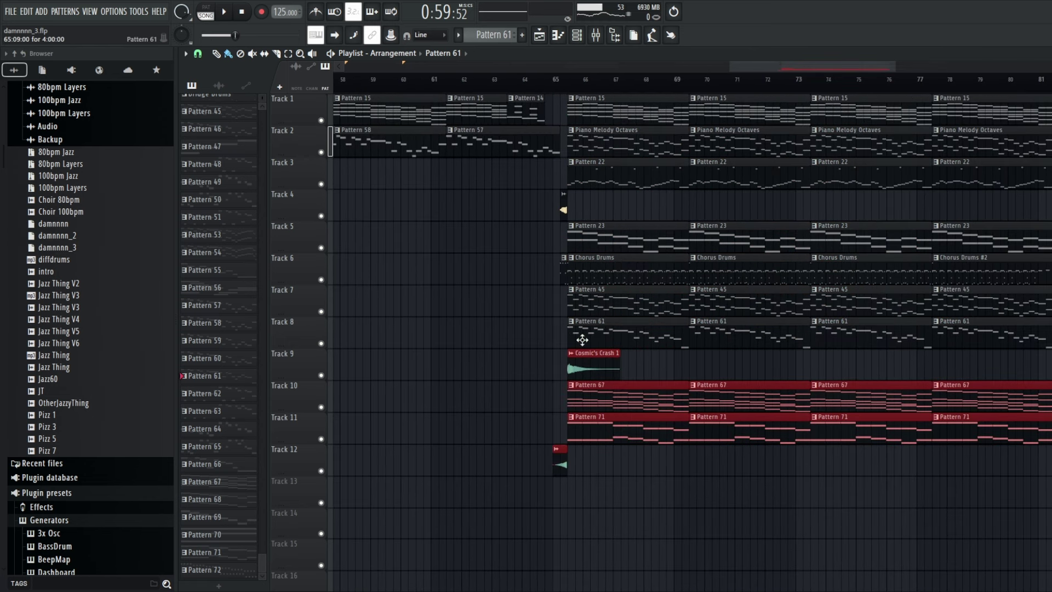
pyautogui.keyDown('ctrl'); pyautogui.click(604, 524); pyautogui.keyUp('ctrl')
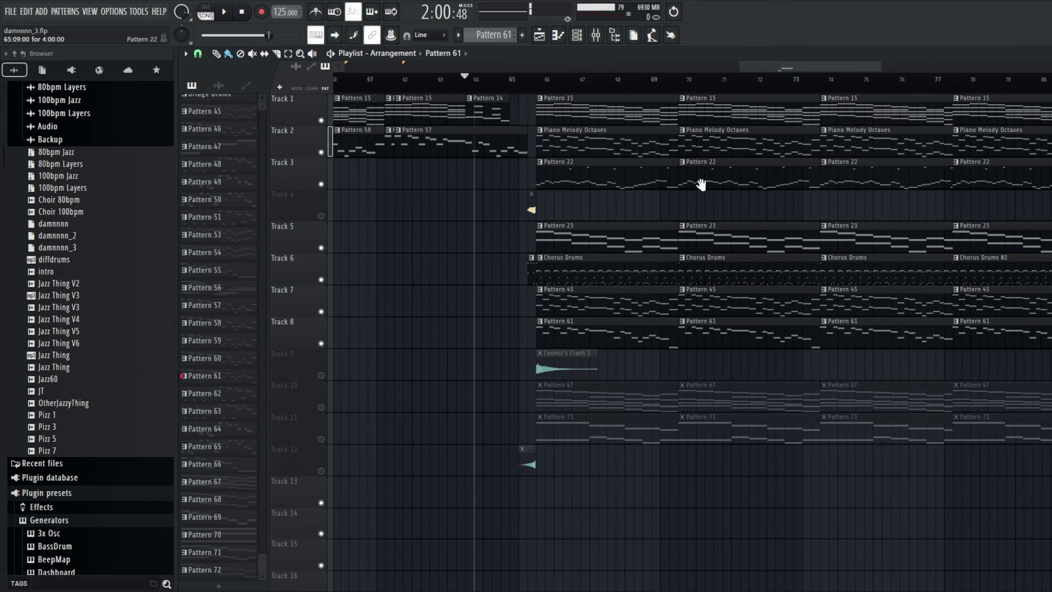
# - Play the final chorus transition at bar 65 with Track 4 and Tracks 9 to 12 muted
pyautogui.moveTo(700, 185); pyautogui.dragTo(641, 200)
pyautogui.press('space')
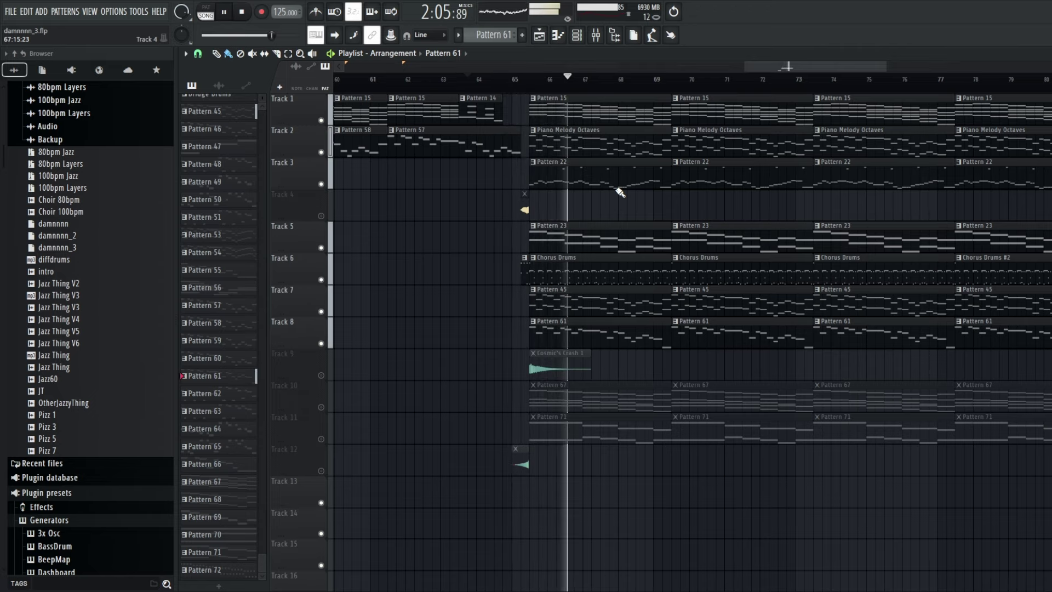
pyautogui.press('space')
# - Solo the audio clip on Track 4, add Track 1, and play both through bar 65
pyautogui.scroll(3, 589, 200)
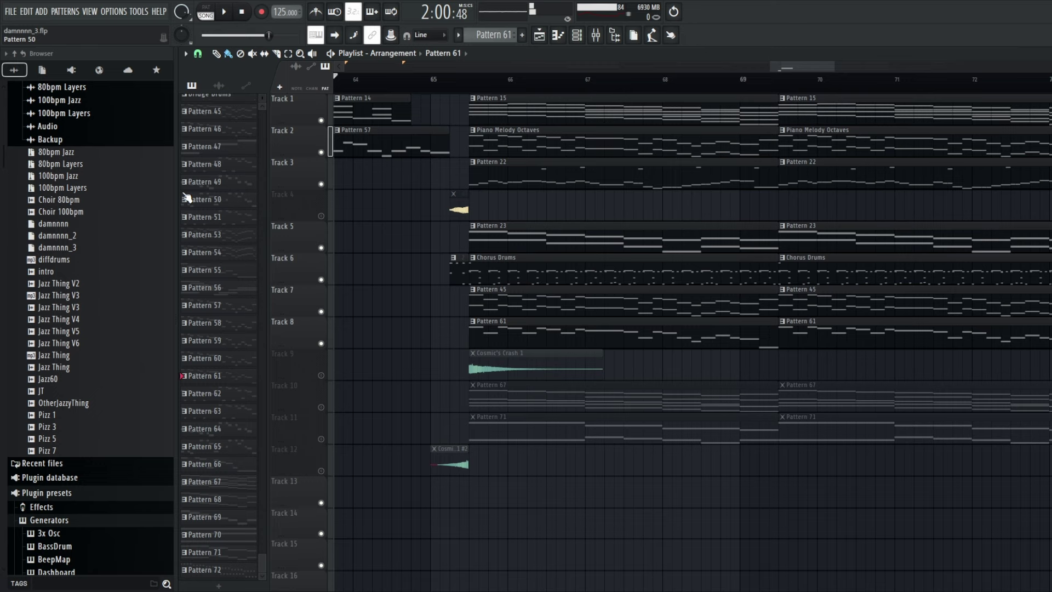
pyautogui.rightClick(322, 216)
pyautogui.hscroll(-2, 603, 241)
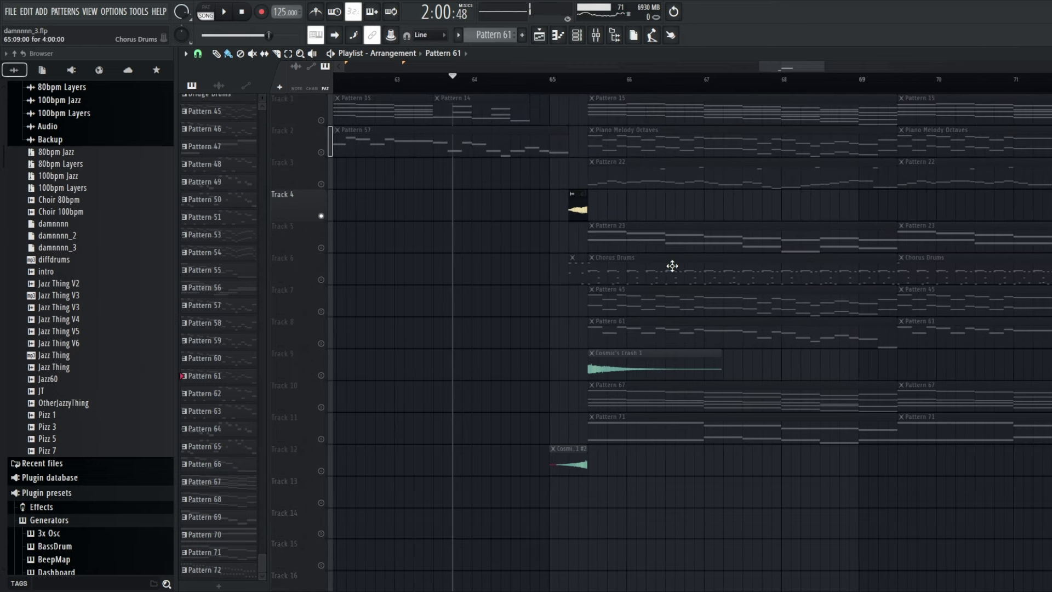
pyautogui.click(321, 120)
pyautogui.scroll(3, 590, 88)
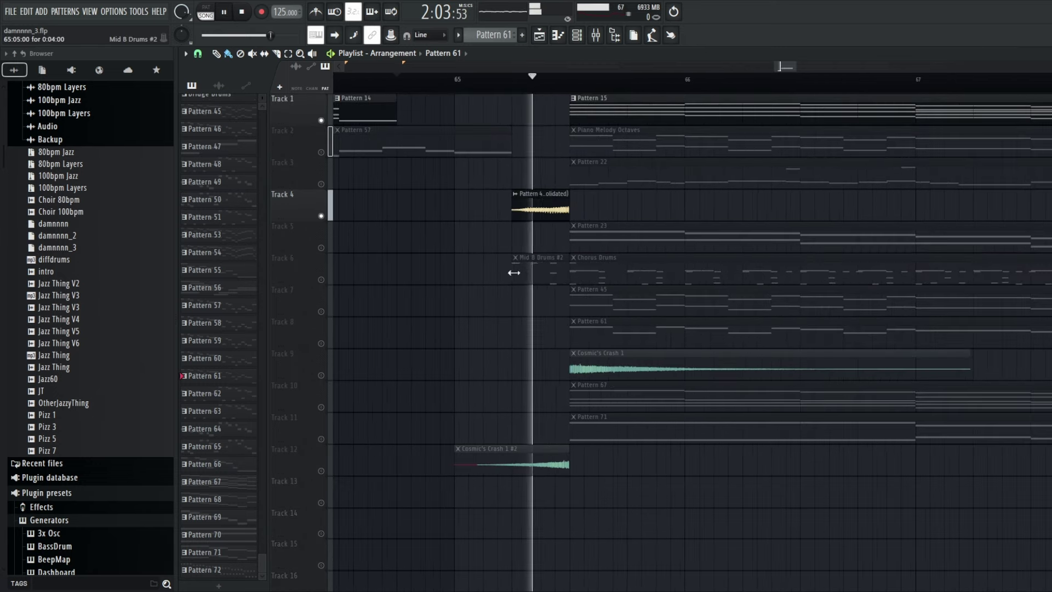
pyautogui.press('space')
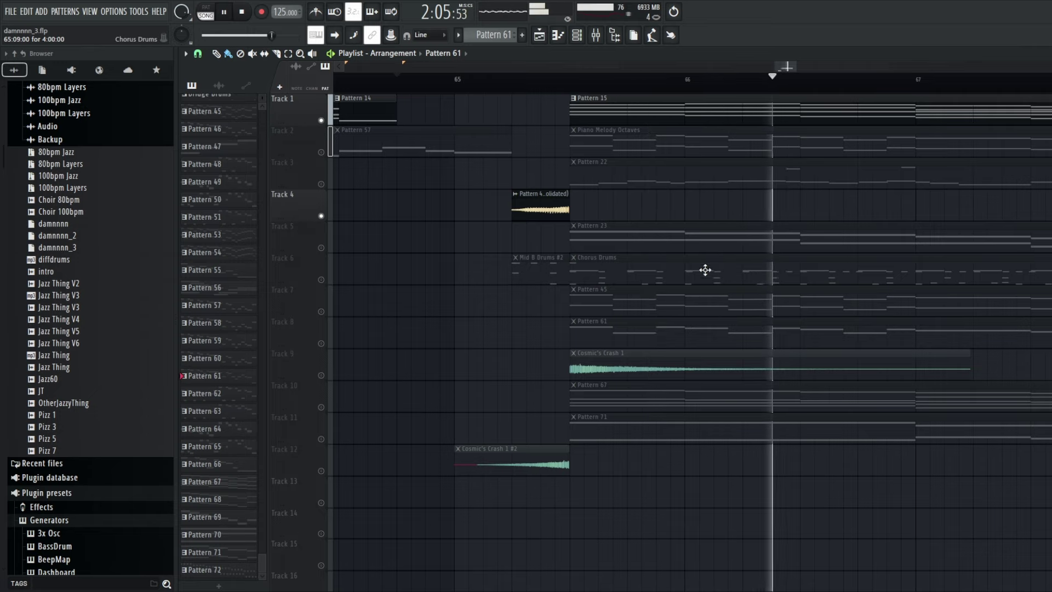
pyautogui.press('space')
# - Solo the Cosmic's Crash clip on Track 12 and play it at bar 65, adding Tracks 9 and 4
pyautogui.scroll(-1, 608, 347)
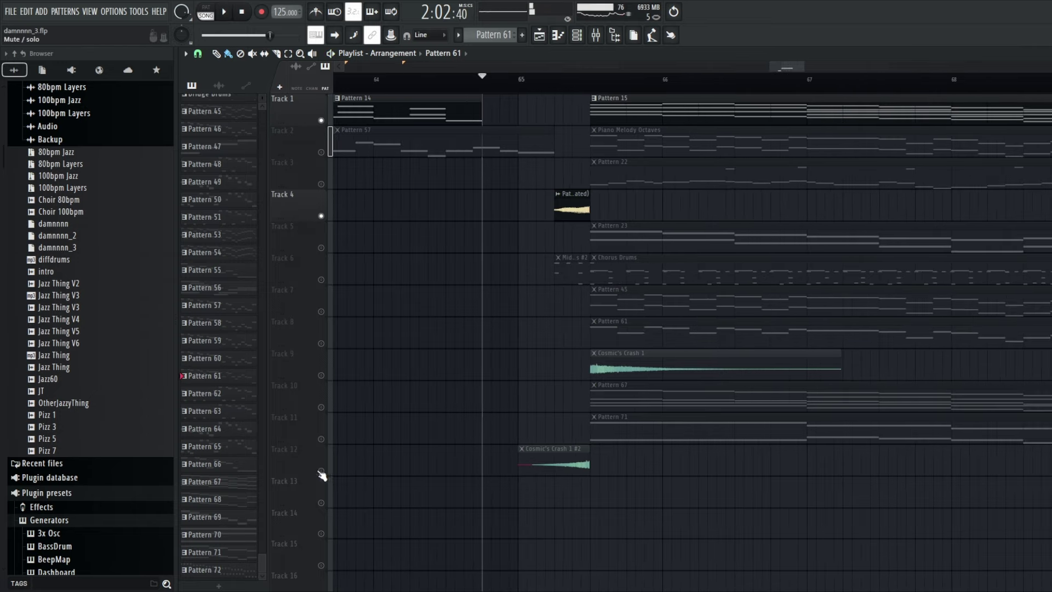
pyautogui.rightClick(321, 470)
pyautogui.moveTo(685, 486); pyautogui.dragTo(634, 482)
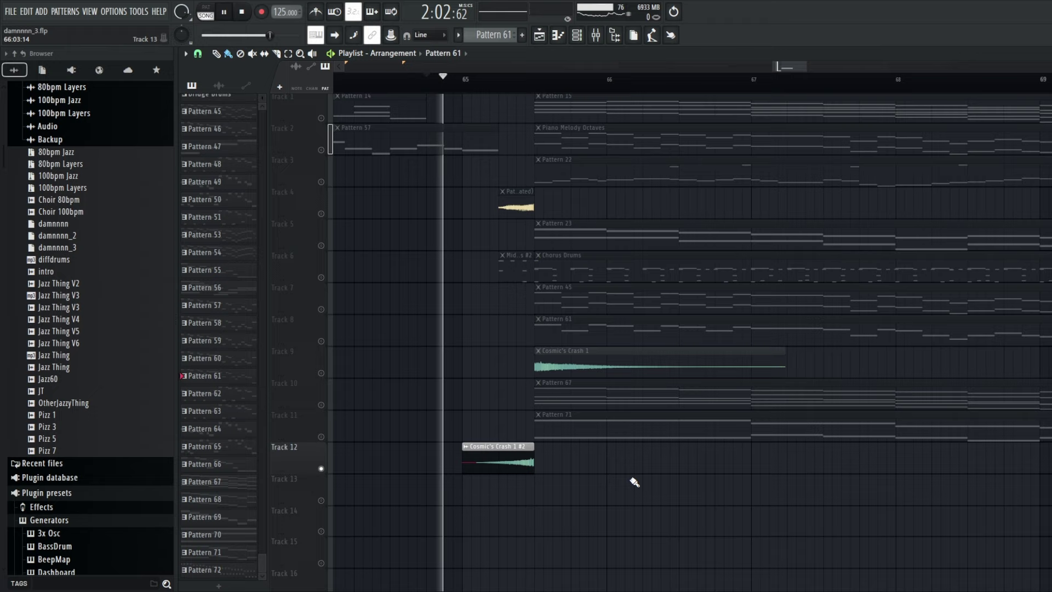
pyautogui.click(321, 373)
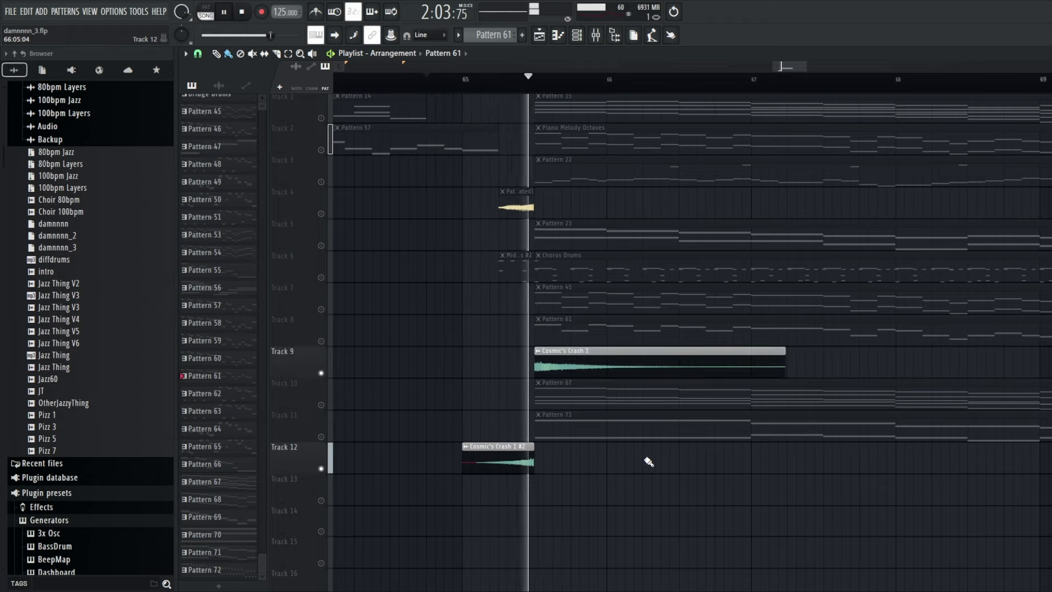
pyautogui.press('space')
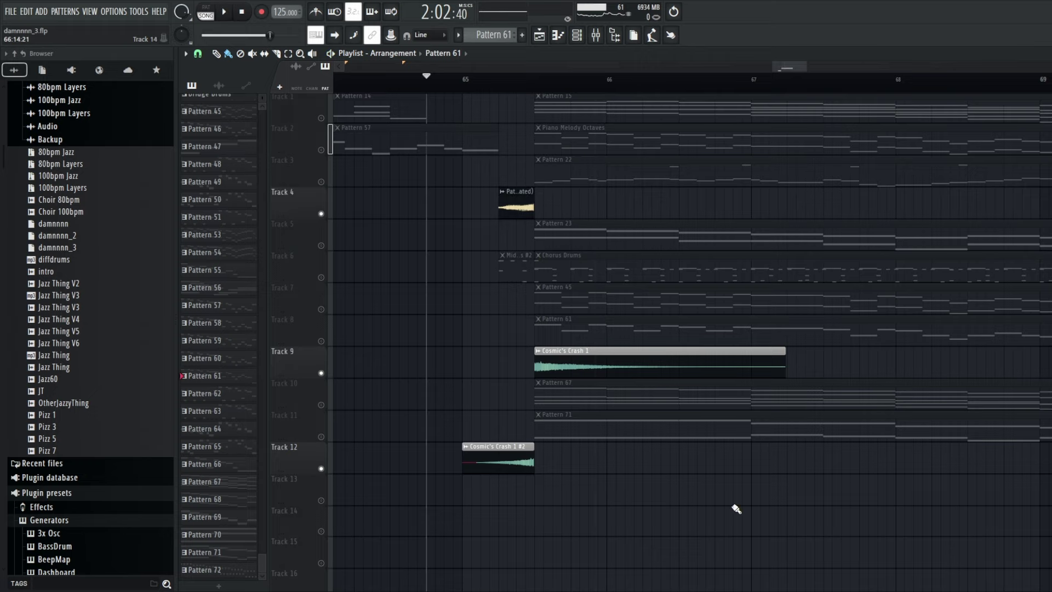
pyautogui.press('space')
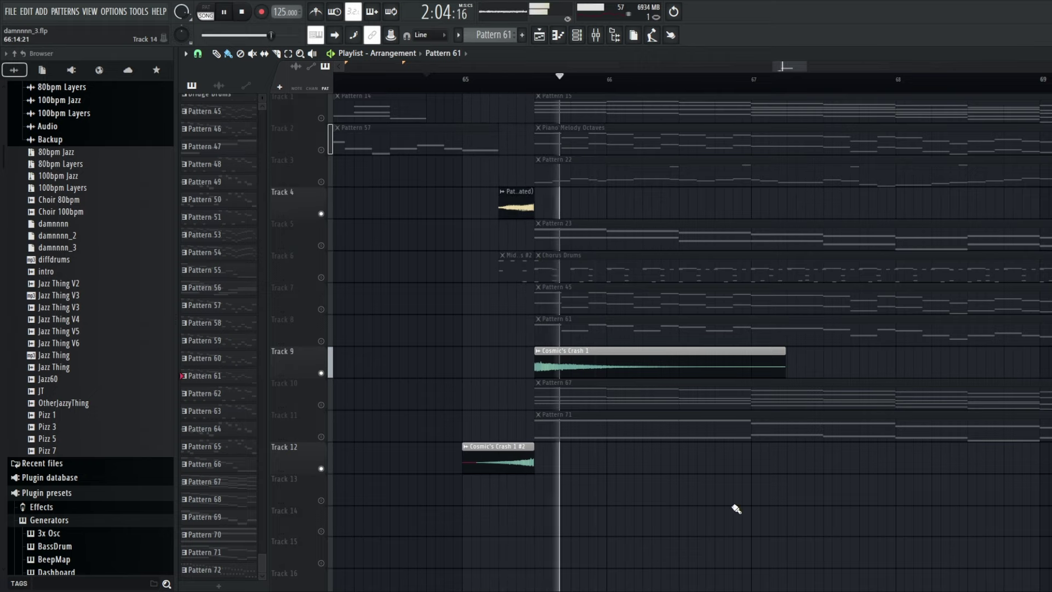
pyautogui.press('space')
# - Restore all tracks, mute Tracks 10 and 11, and play the final chorus from just before bar 65
pyautogui.rightClick(321, 404)
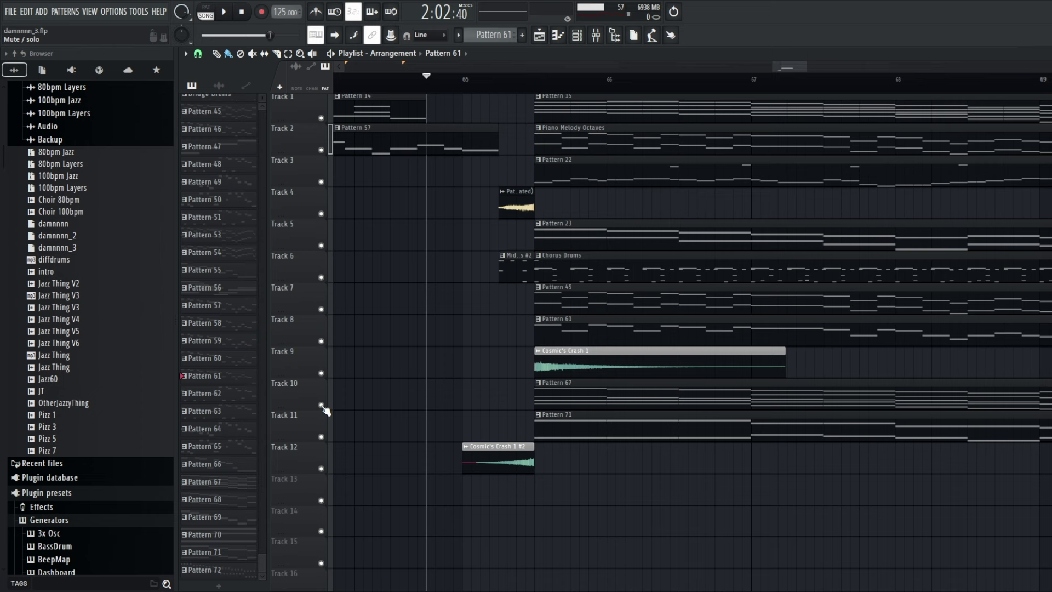
pyautogui.click(321, 405)
pyautogui.click(321, 436)
pyautogui.keyDown('ctrl'); pyautogui.scroll(-5, 636, 425); pyautogui.keyUp('ctrl')
pyautogui.keyDown('ctrl'); pyautogui.scroll(2, 862, 434); pyautogui.keyUp('ctrl')
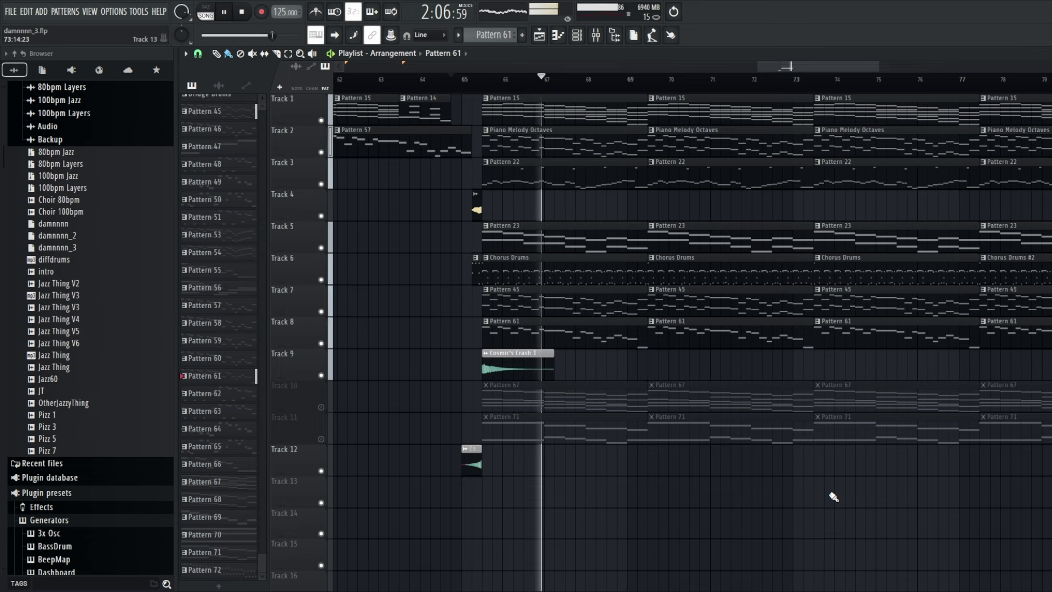
pyautogui.press('space')
# - Play soloed Track 10's Pattern 67 in the piano roll, and play Track 11 together with Track 5 at bar 65
pyautogui.scroll(-1, 356, 411)
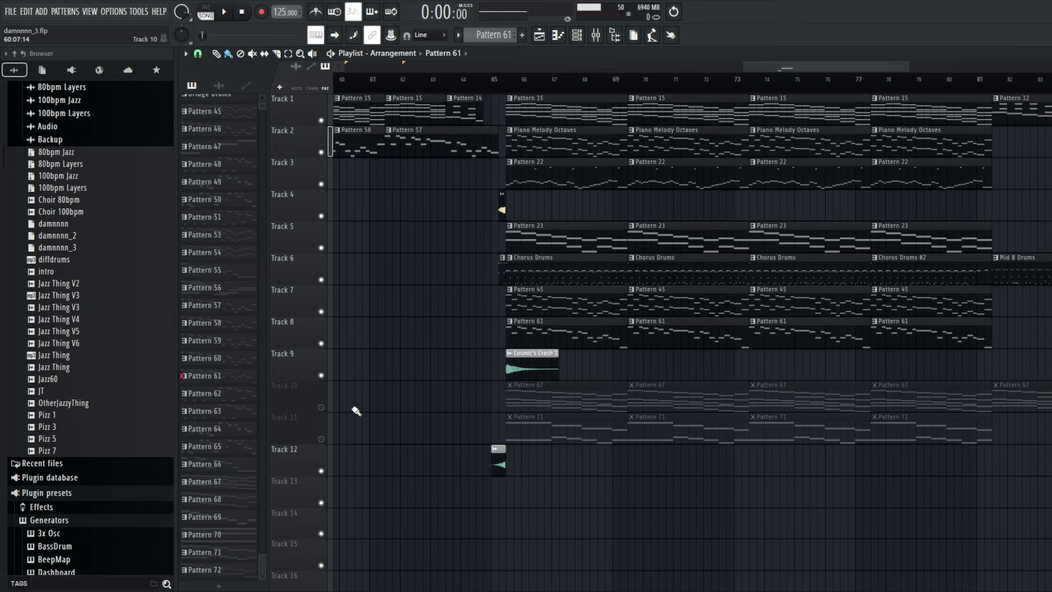
pyautogui.hscroll(1, 419, 434)
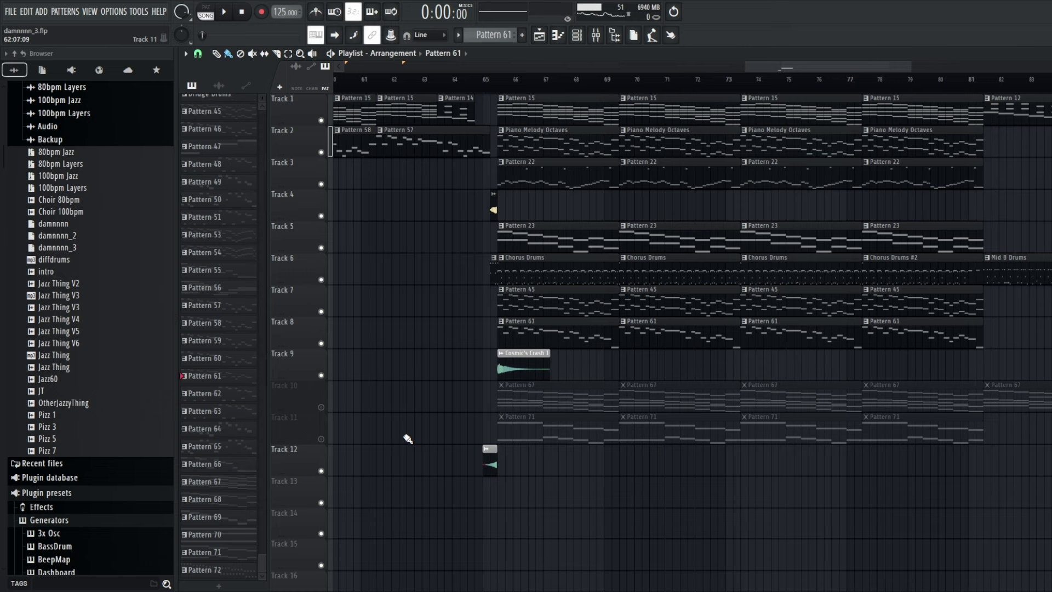
pyautogui.hscroll(2, 826, 465)
pyautogui.scroll(-2, 385, 378)
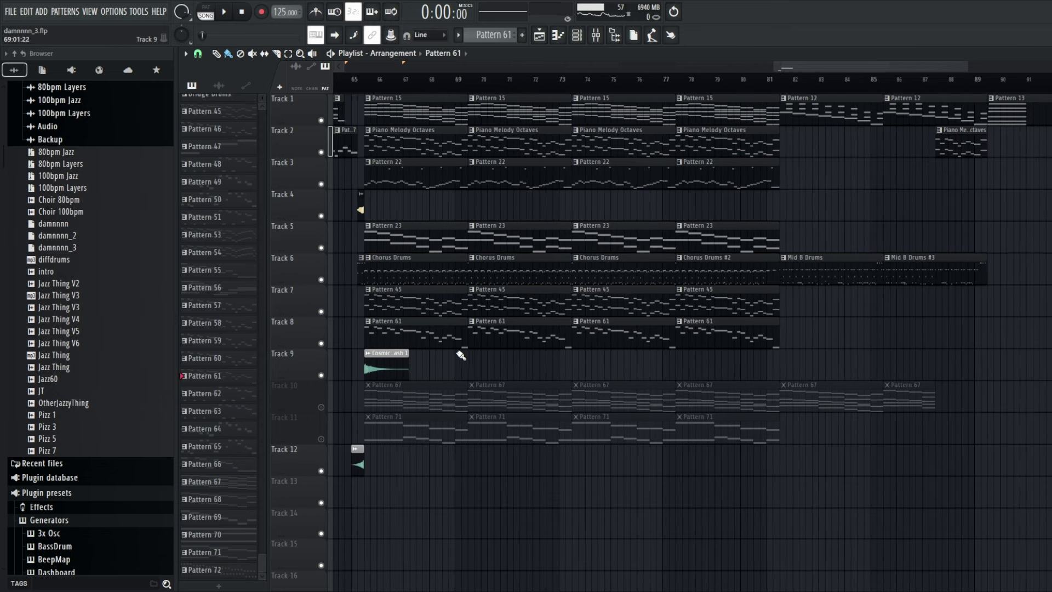
pyautogui.hscroll(-3, 460, 355)
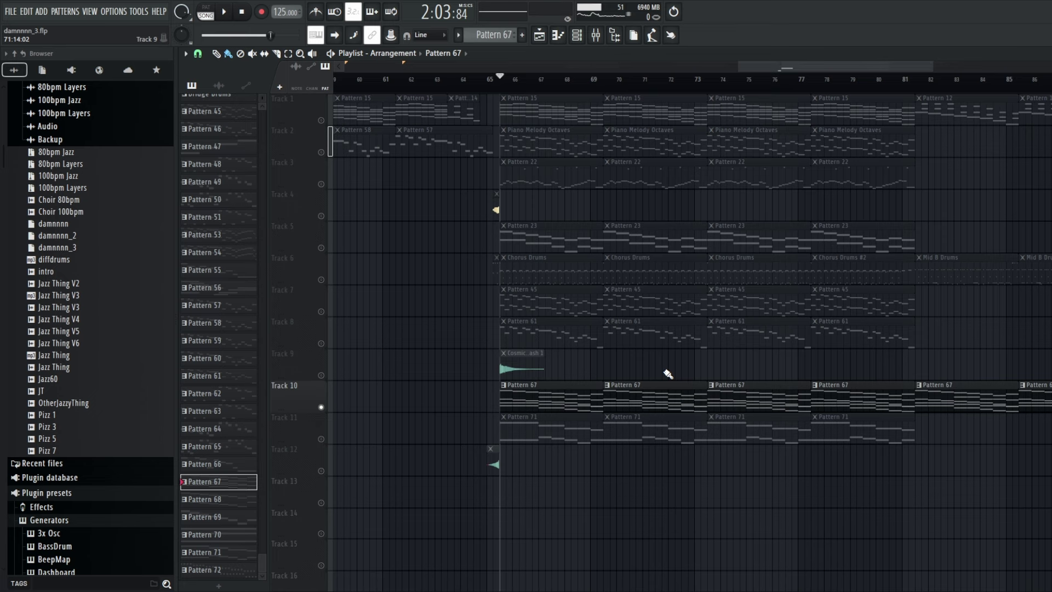
pyautogui.click(584, 37)
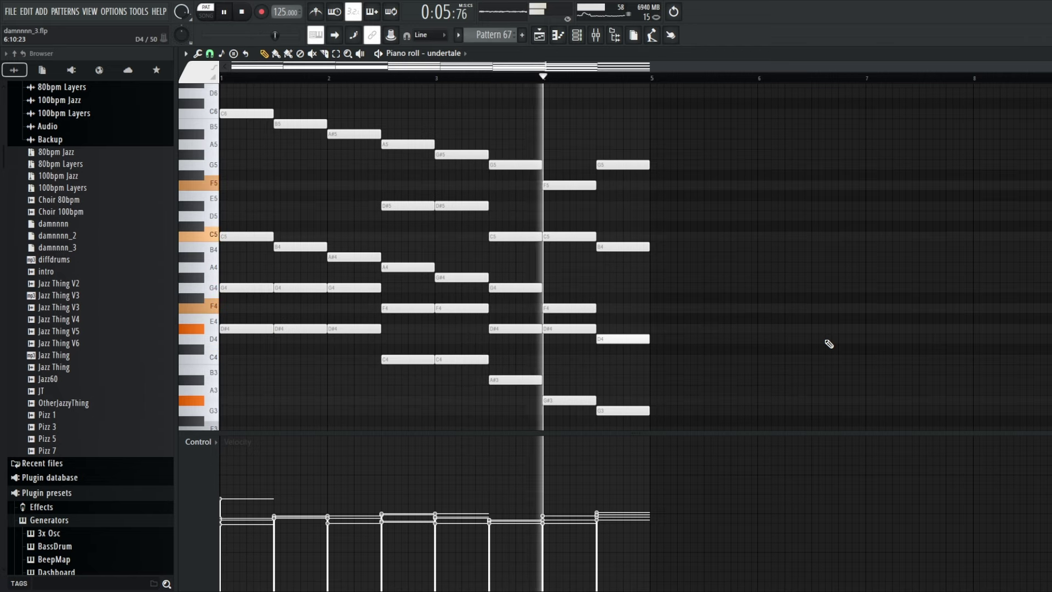
pyautogui.press('space')
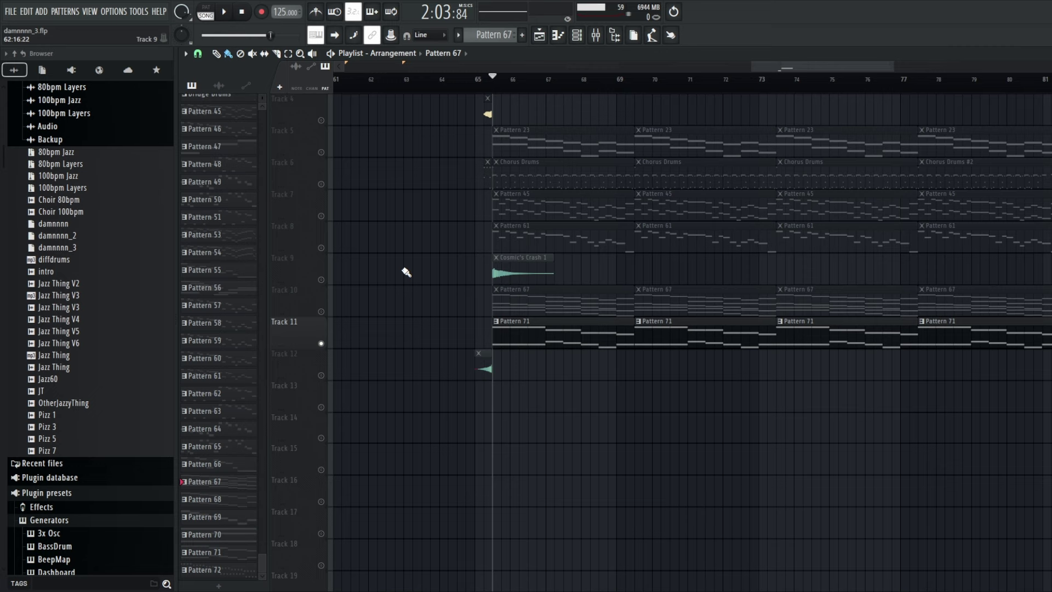
pyautogui.scroll(2, 641, 500)
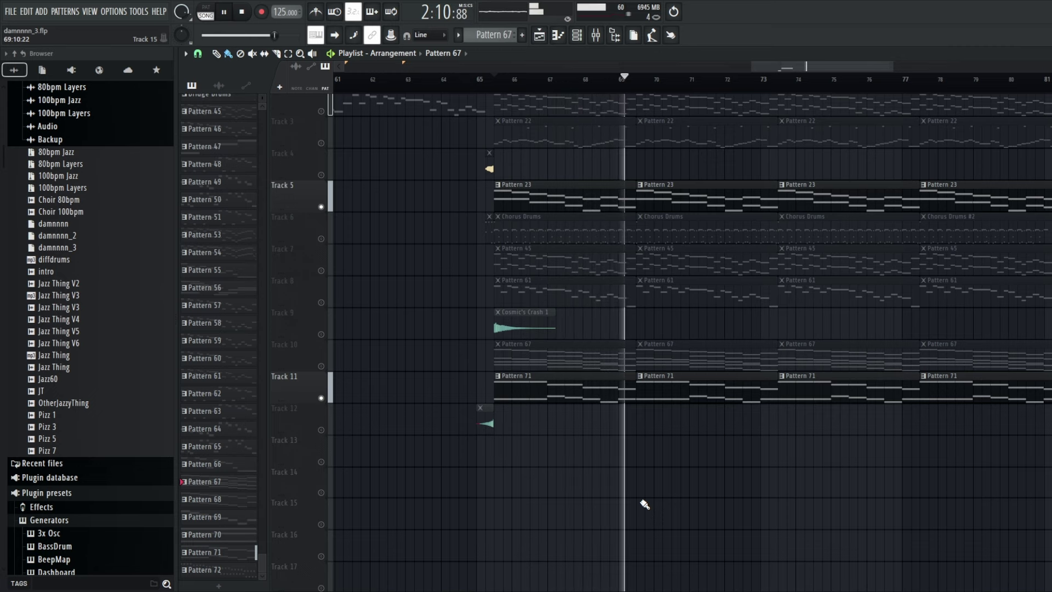
# - Highlight and deselect the final chorus clips on Tracks 1 to 9, and play the chorus with all tracks on
pyautogui.moveTo(665, 95); pyautogui.dragTo(909, 357)
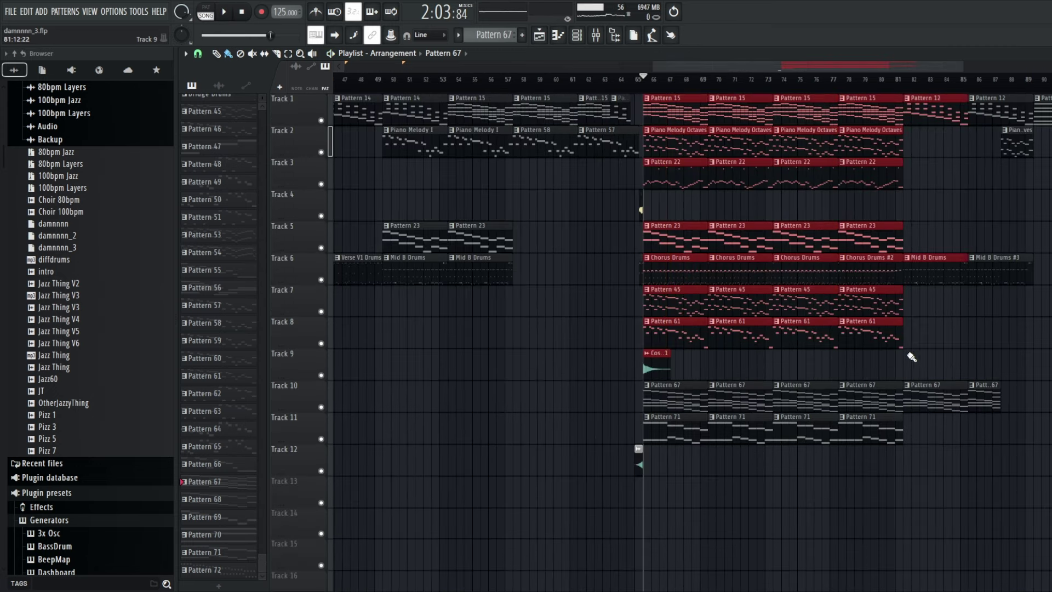
pyautogui.hotkey('ctrl', 'd')
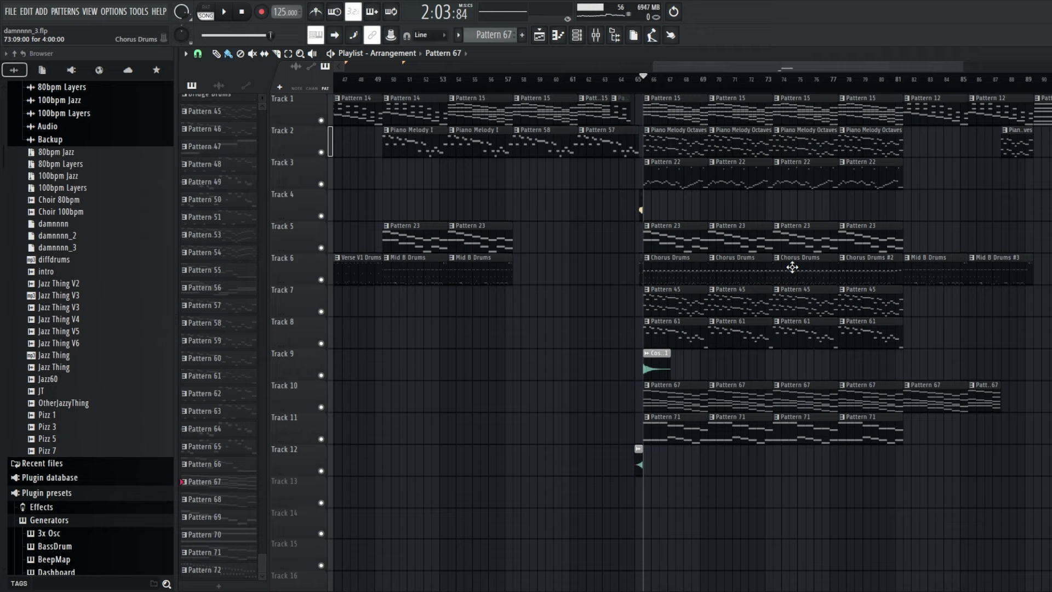
pyautogui.scroll(1, 793, 268)
pyautogui.moveTo(807, 274); pyautogui.dragTo(750, 274)
pyautogui.click(418, 78)
pyautogui.press('space')
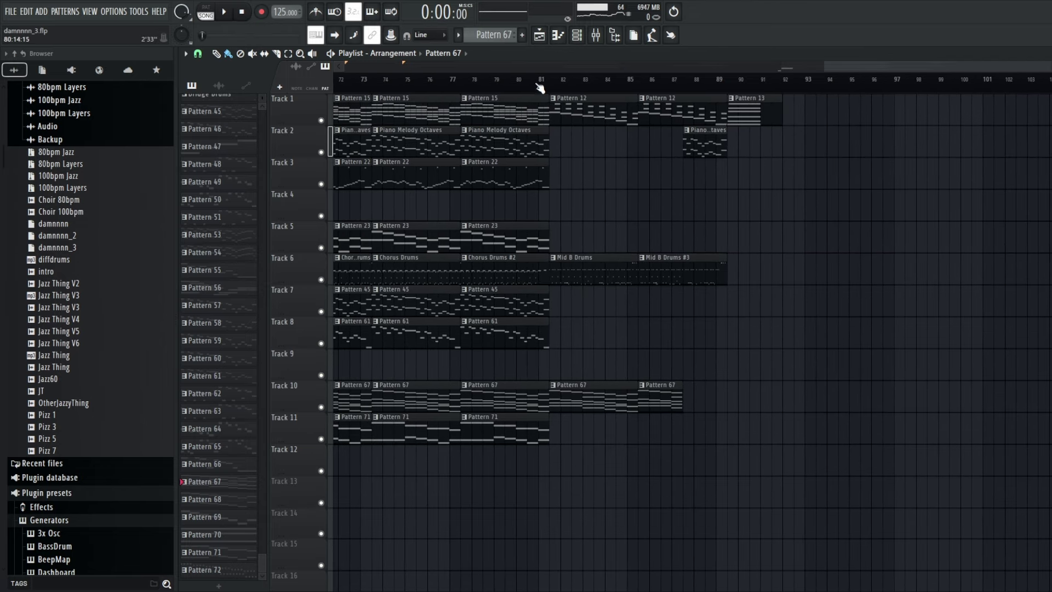
# - Play the outro from bar 81 and its closing Pattern 13 chord in the piano roll
pyautogui.press('space')
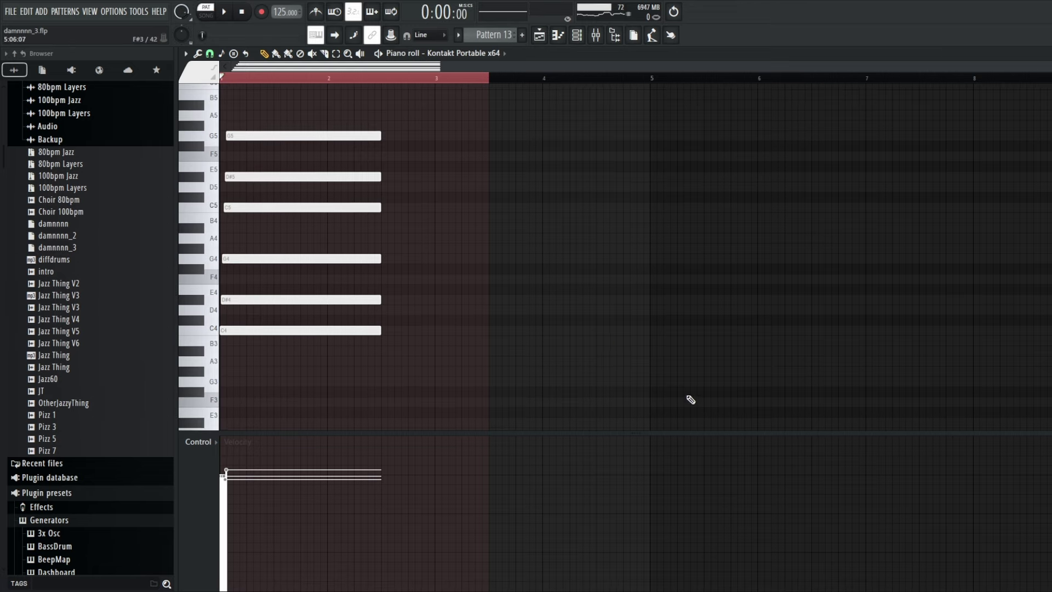
pyautogui.press('space')
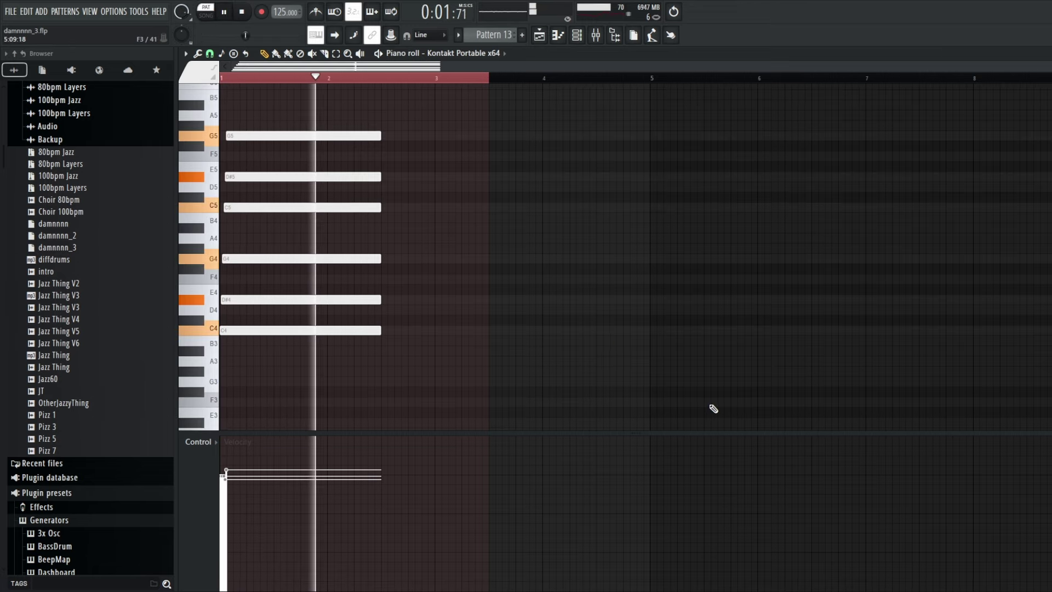
pyautogui.press('space')
pyautogui.scroll(-1, 521, 154)
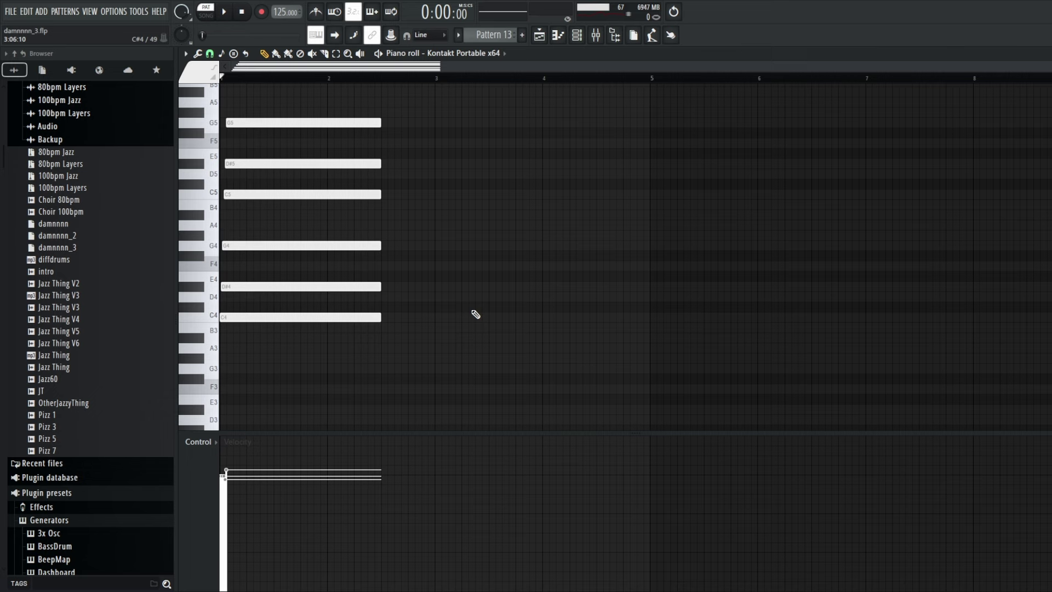
# - Highlight the lower and upper notes of Pattern 13's chord in turn, and clear the selection
pyautogui.moveTo(222, 400); pyautogui.dragTo(383, 192)
pyautogui.moveTo(396, 230); pyautogui.dragTo(230, 118)
pyautogui.hotkey('ctrl', 'd')
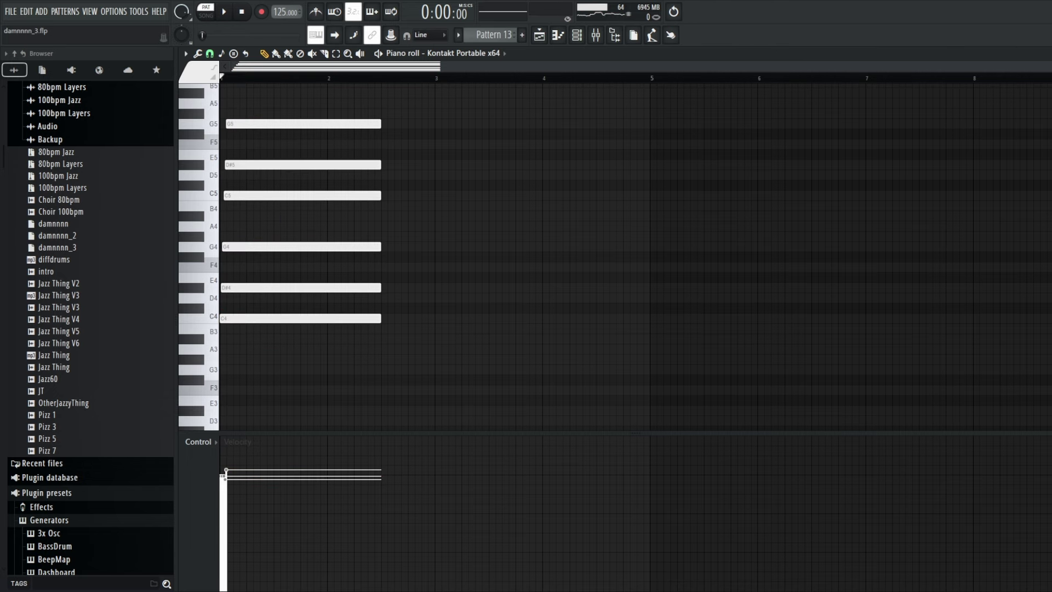